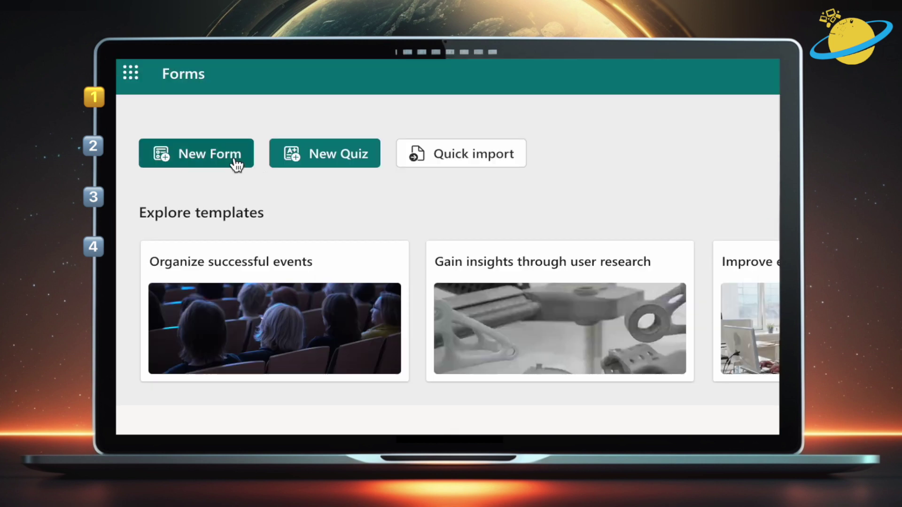
Start a blank form titled 'Feedback' with the description 'Leave feedback'
click(236, 165)
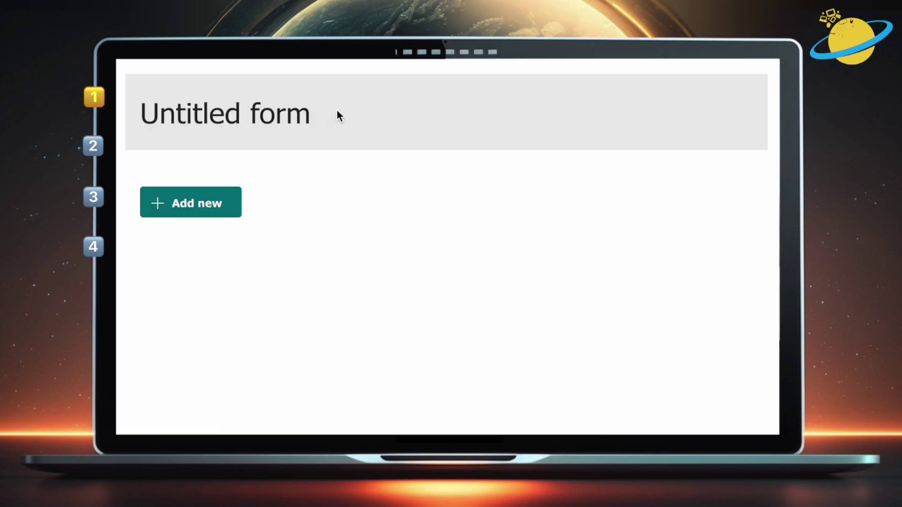
click(374, 204)
text(Feedback)
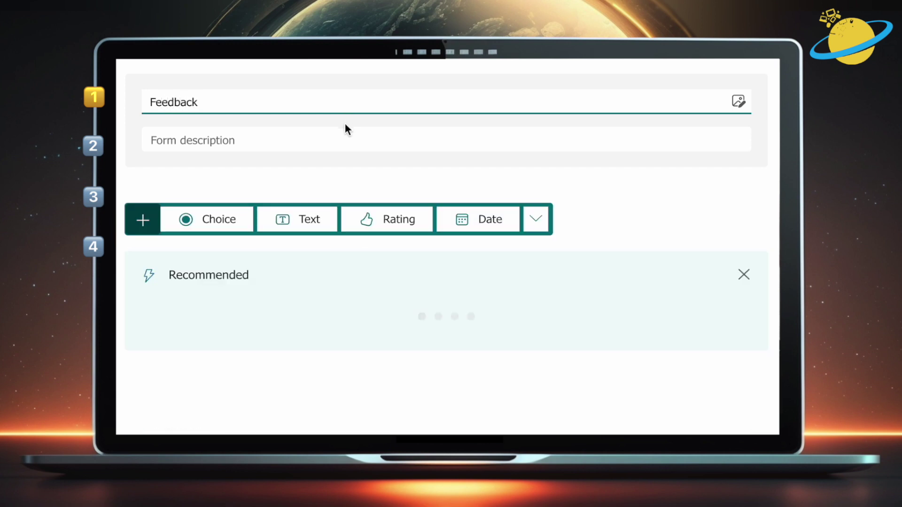
click(344, 139)
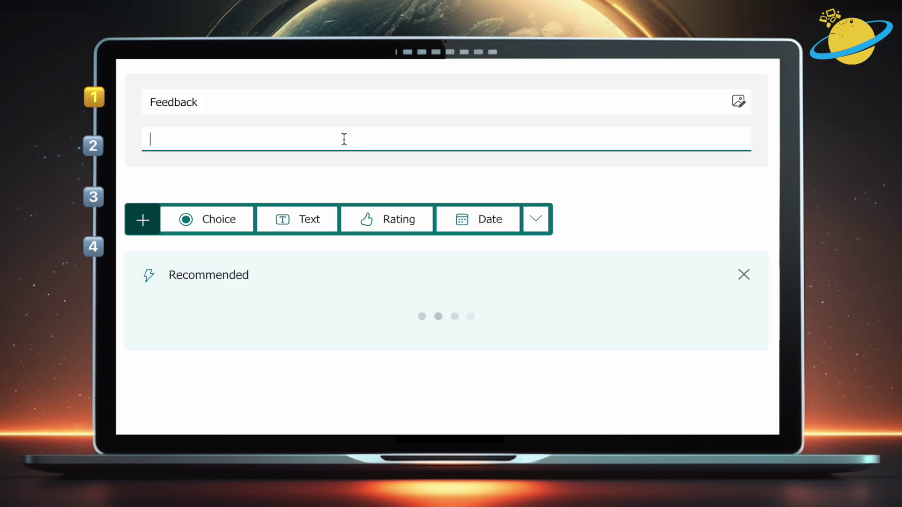
text(Leave feedback)
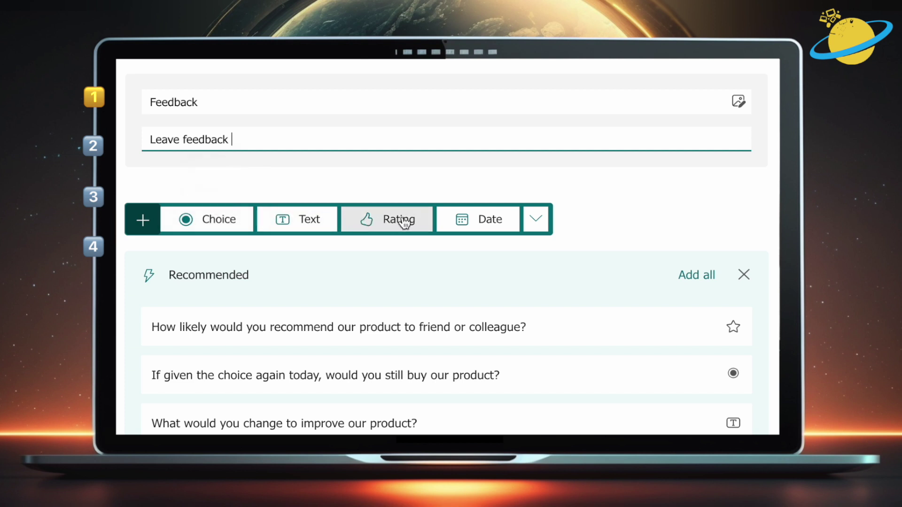
click(536, 220)
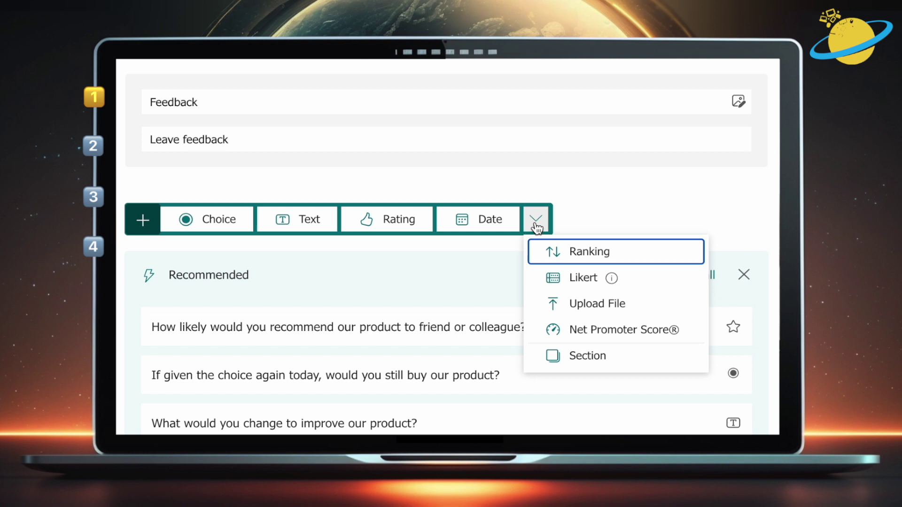
click(536, 223)
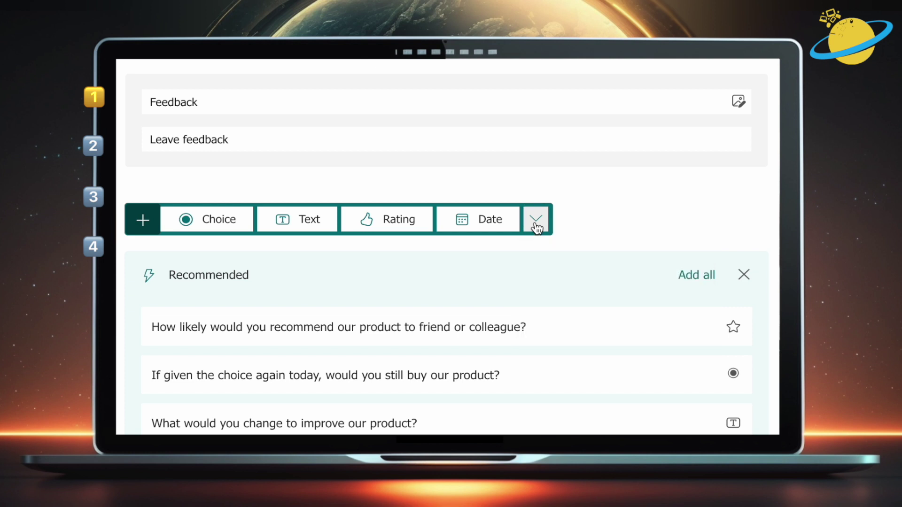
Add a required 'Full Name' text question, then a second text question 'Email'
click(321, 225)
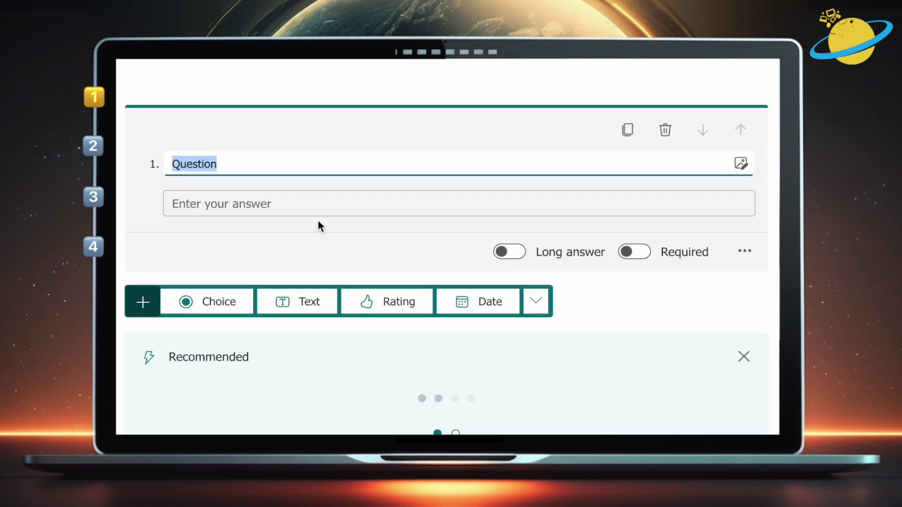
text(Full Name)
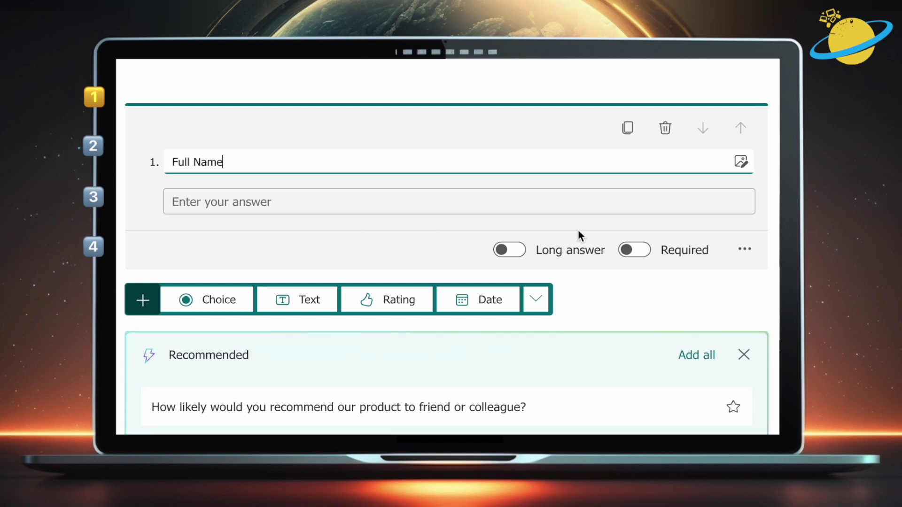
click(635, 251)
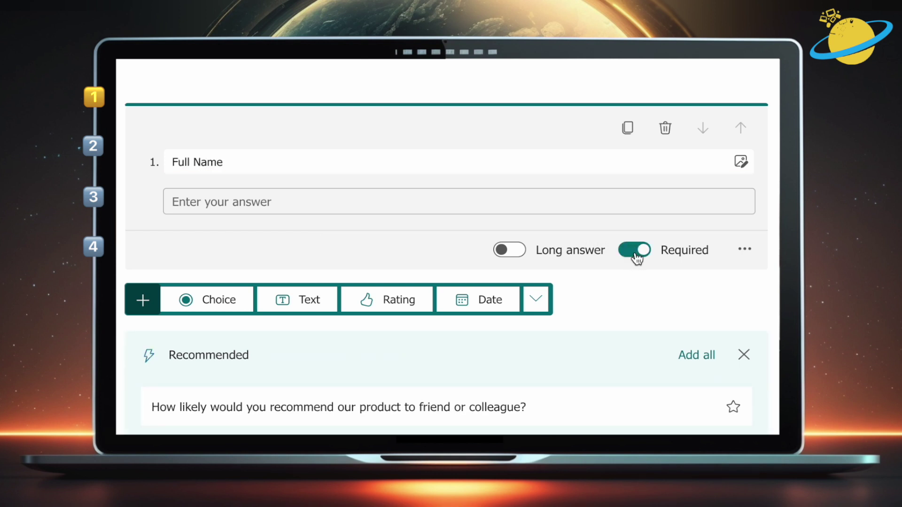
click(310, 301)
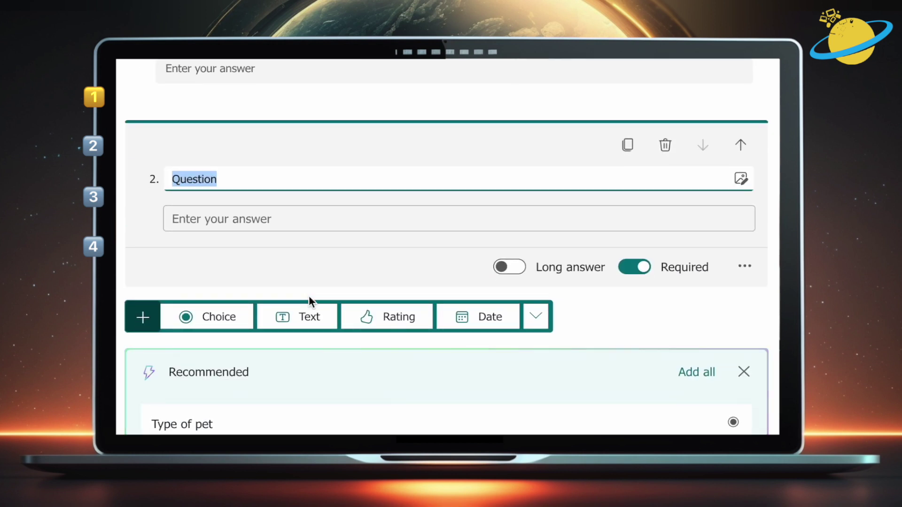
text(Email)
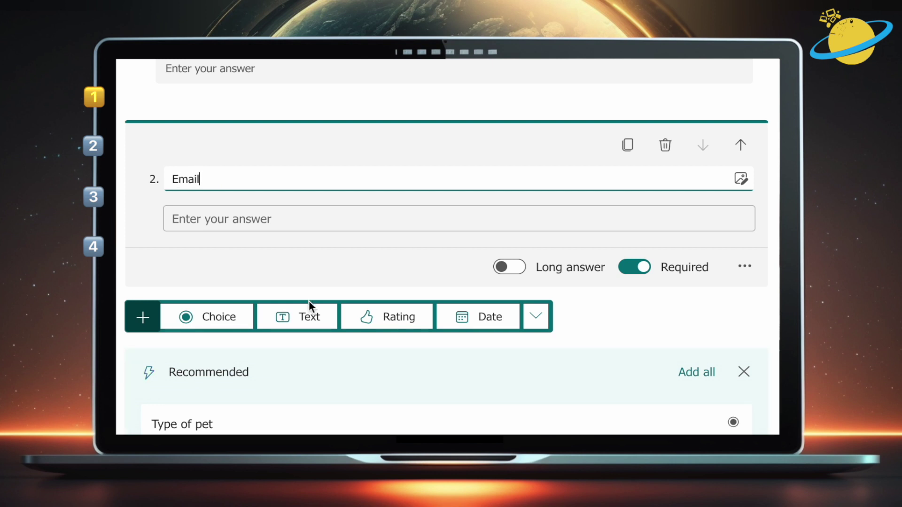
Add a 'Feedback Type' drop-down choice question: General Feedback, Bug Report, Feature Request
click(206, 319)
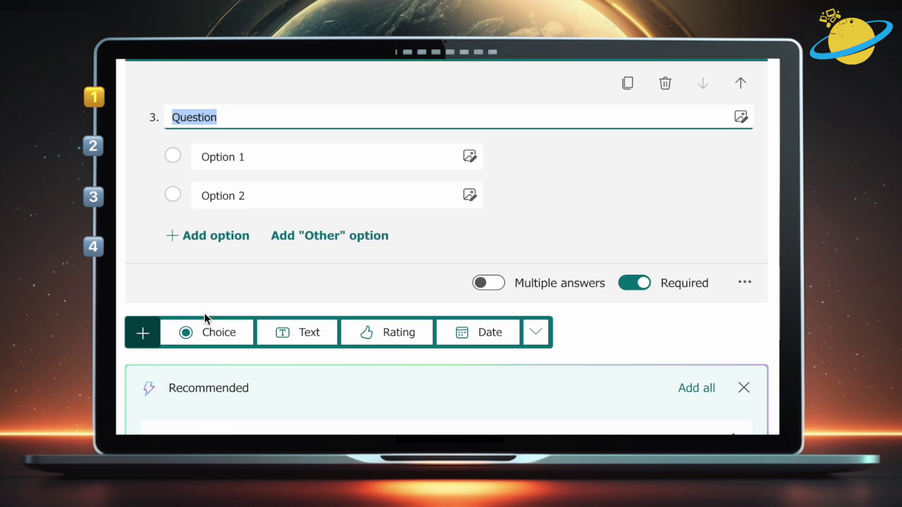
text(Feedback Type)
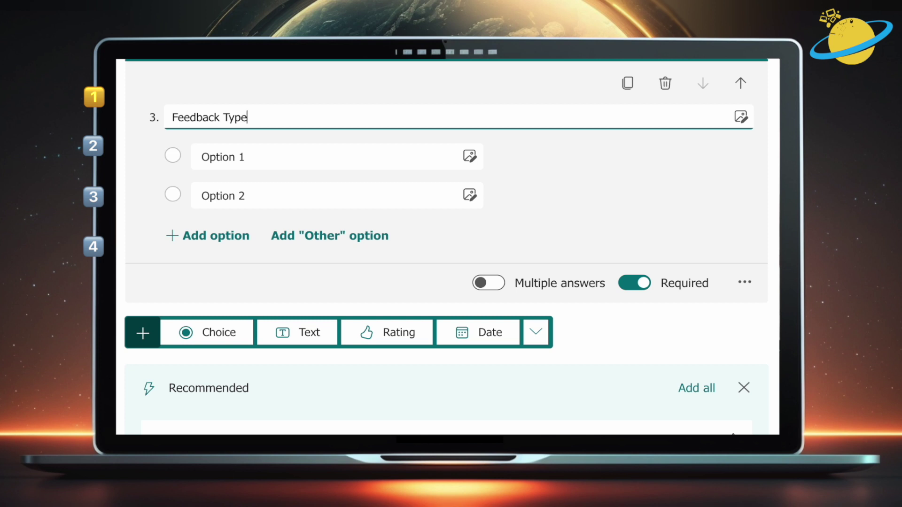
click(284, 160)
text(G)
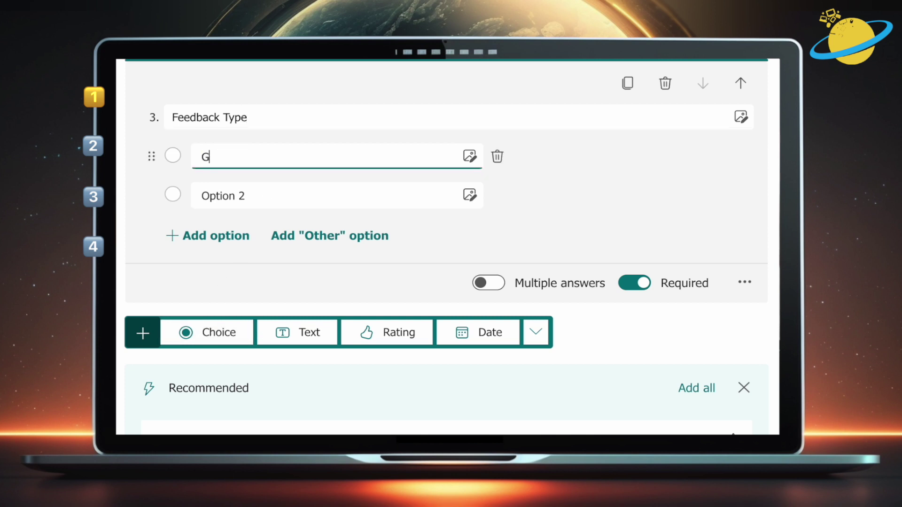
text(eneral Feedback)
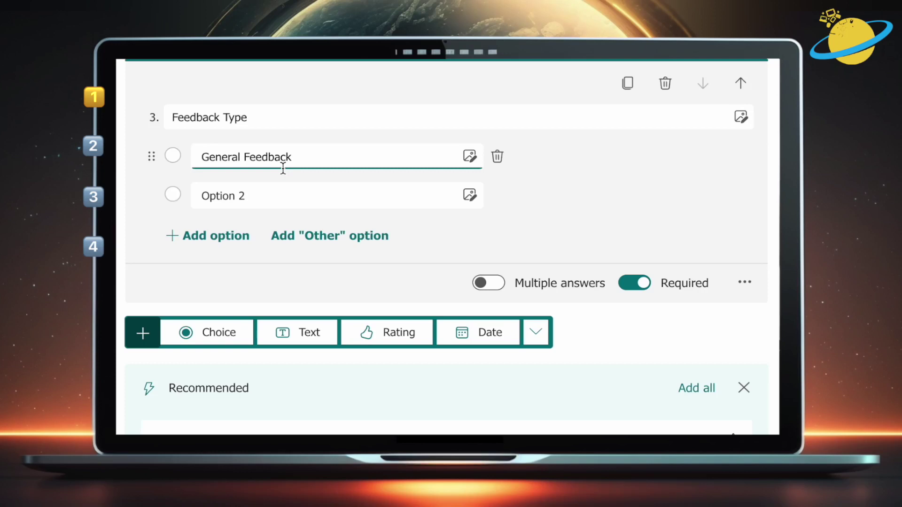
click(274, 193)
text(Bug Rep)
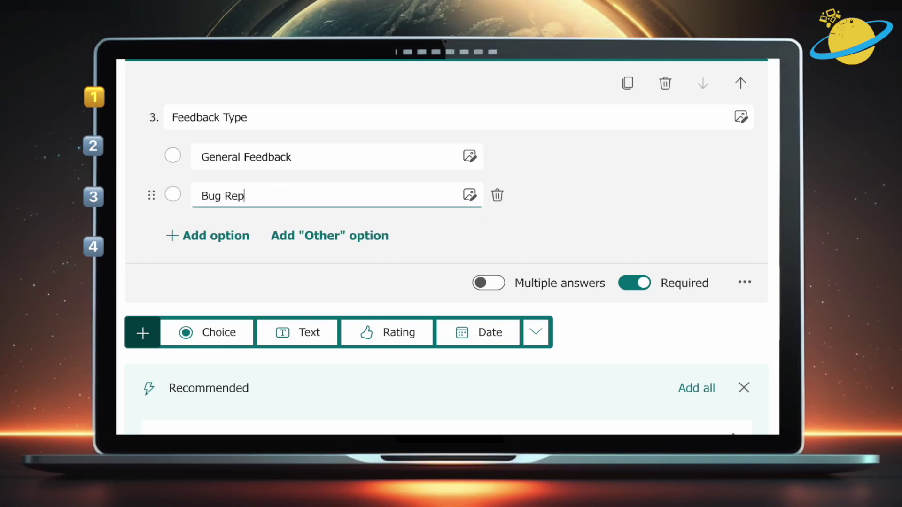
text(ort)
click(218, 243)
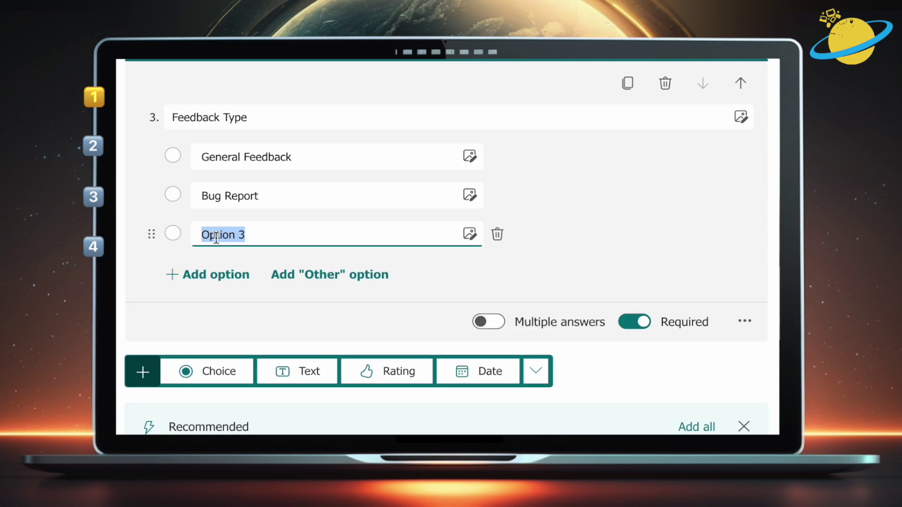
text(Feature Reque)
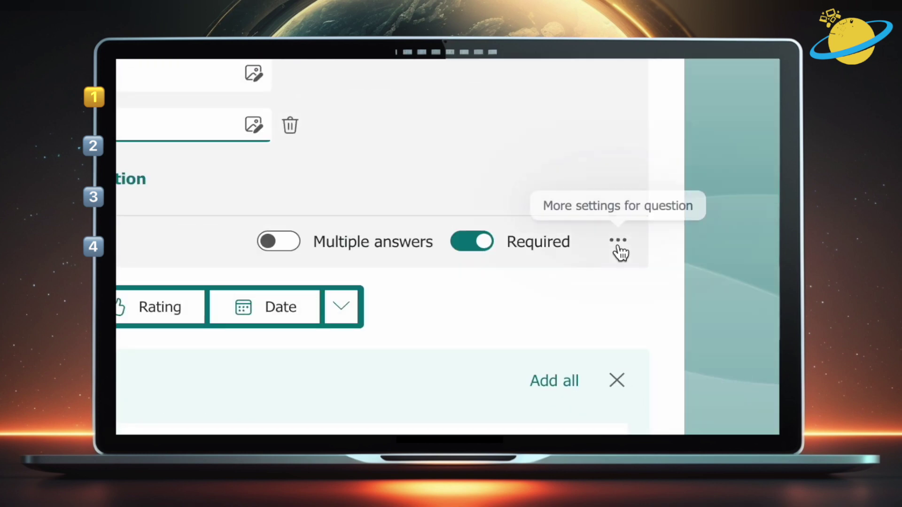
click(744, 321)
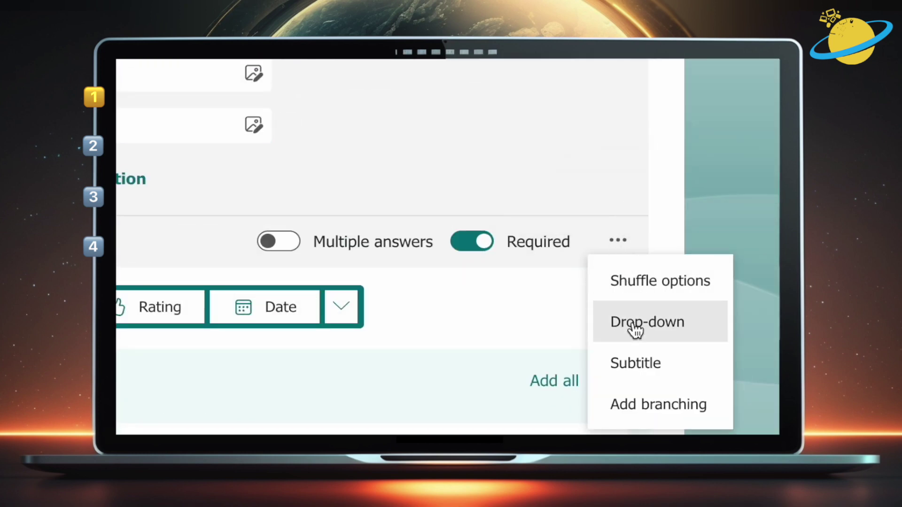
click(637, 332)
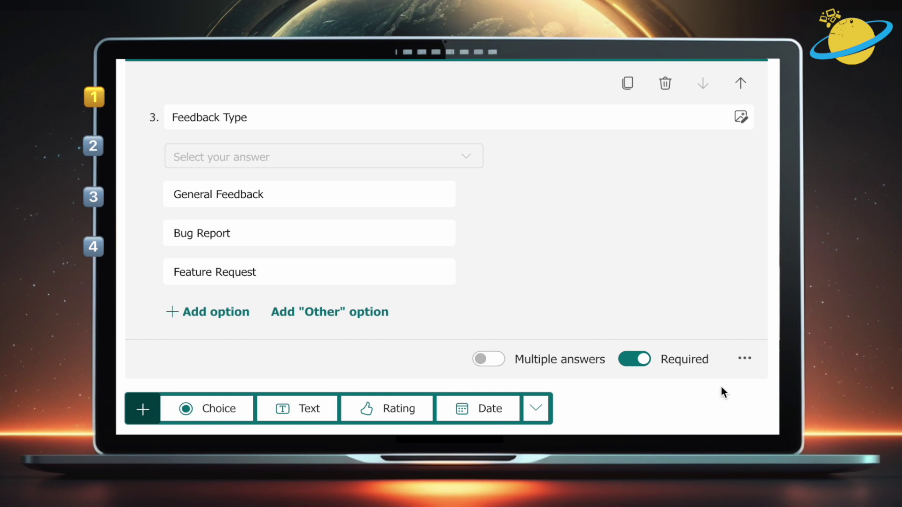
Add a 'Feedback' text question set to Long answer
scroll(589, 407, down, 1)
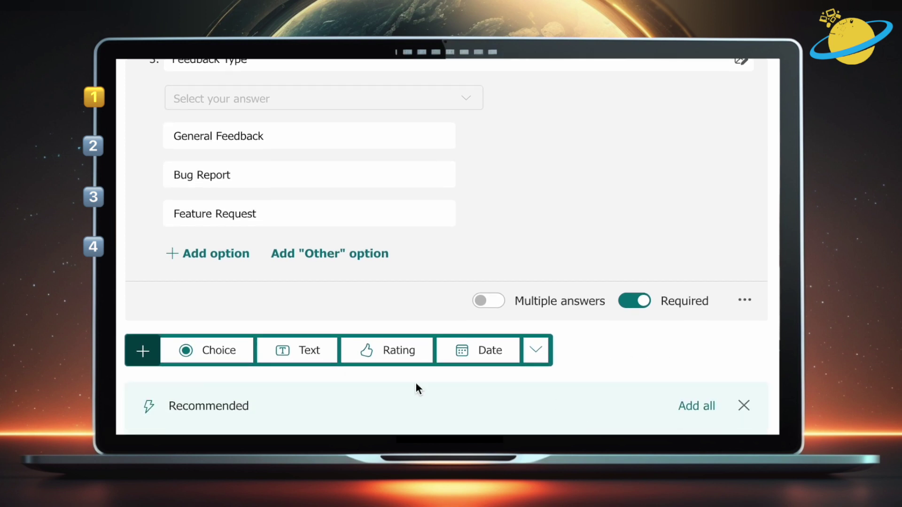
click(309, 356)
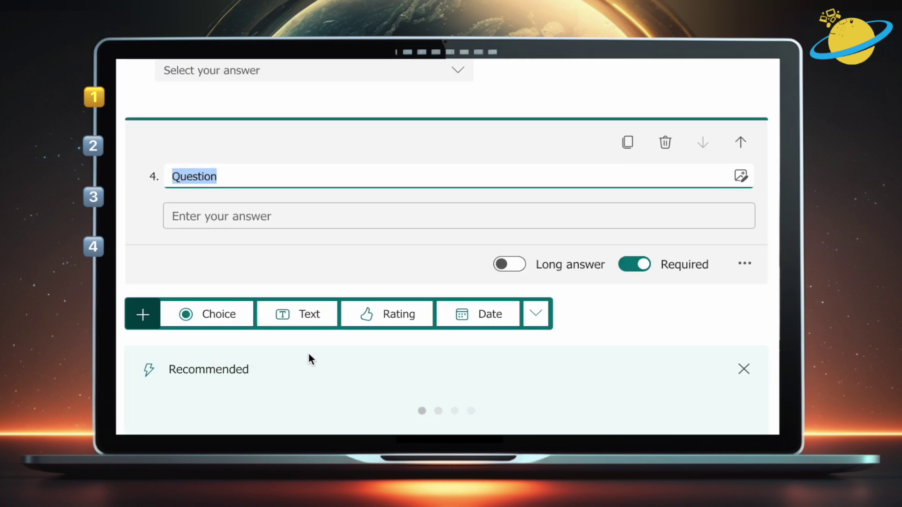
text(Feedback)
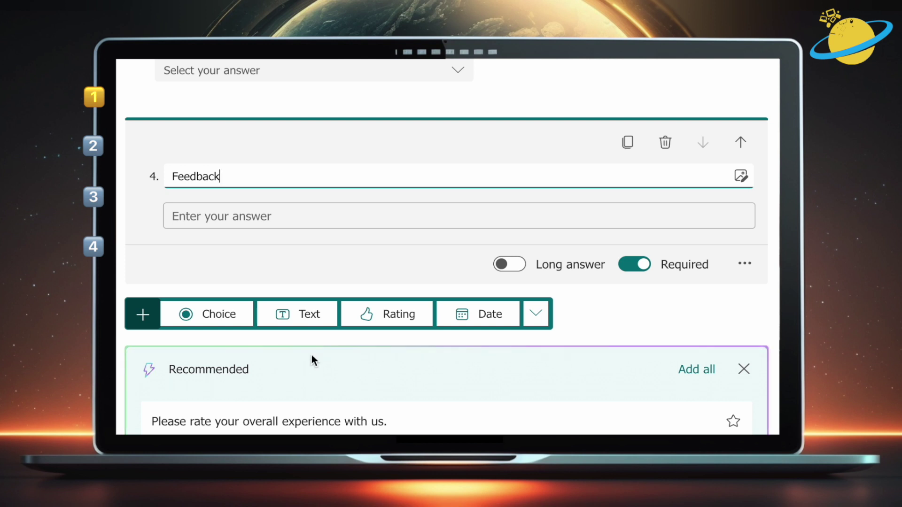
click(509, 264)
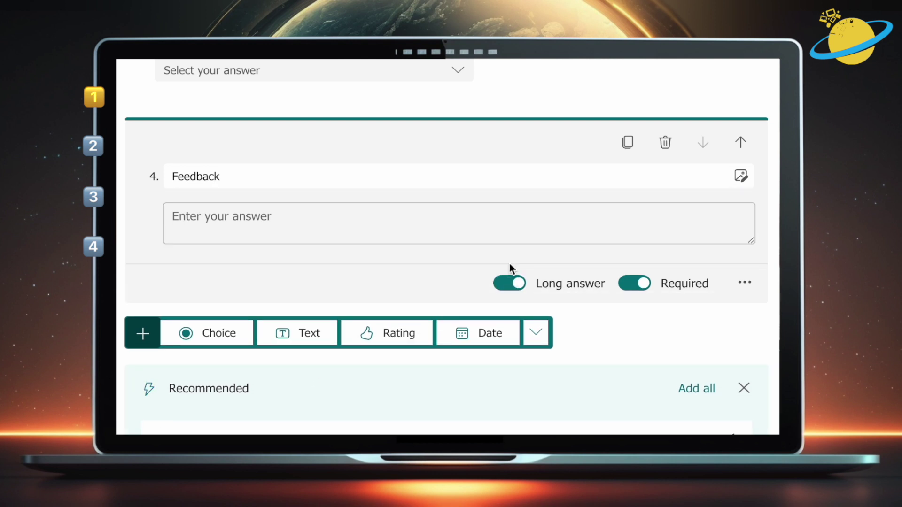
Add an 'Attachments' file-upload question with a file number limit of 3
scroll(584, 319, down, 2)
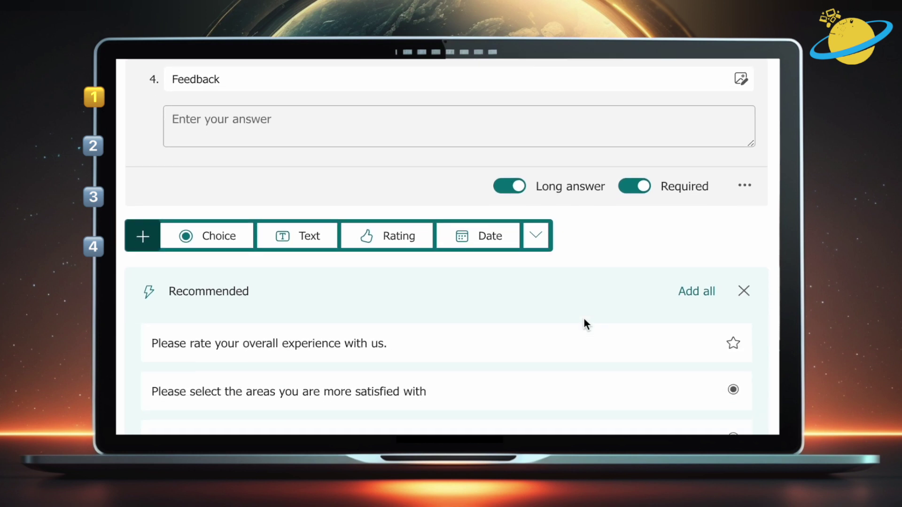
click(541, 241)
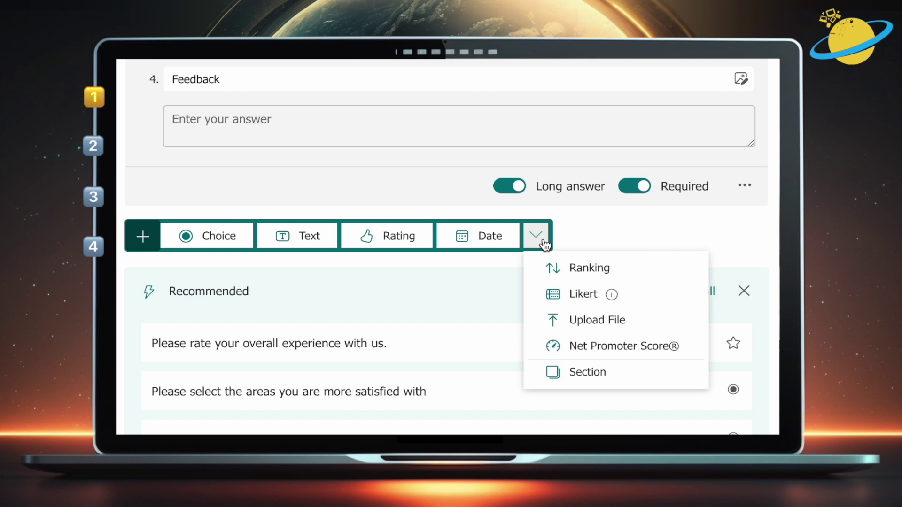
click(582, 319)
text(A)
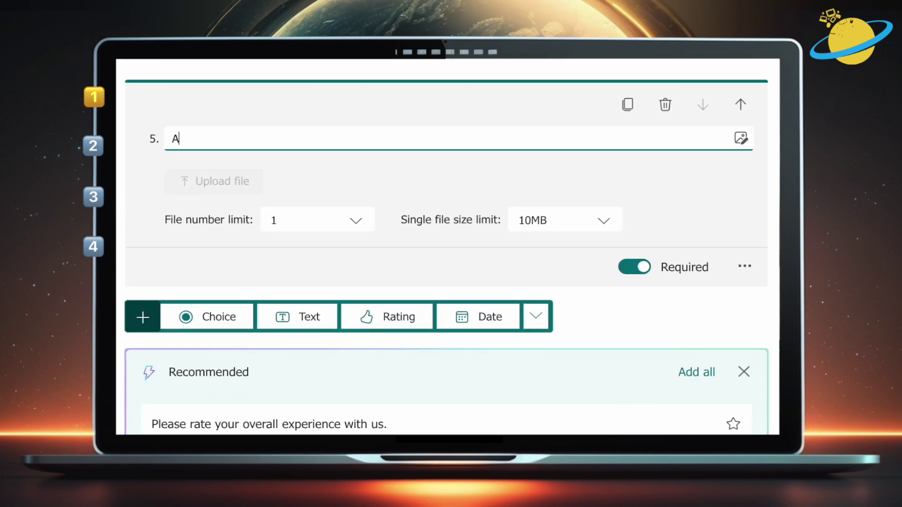
text(ttachments)
click(362, 222)
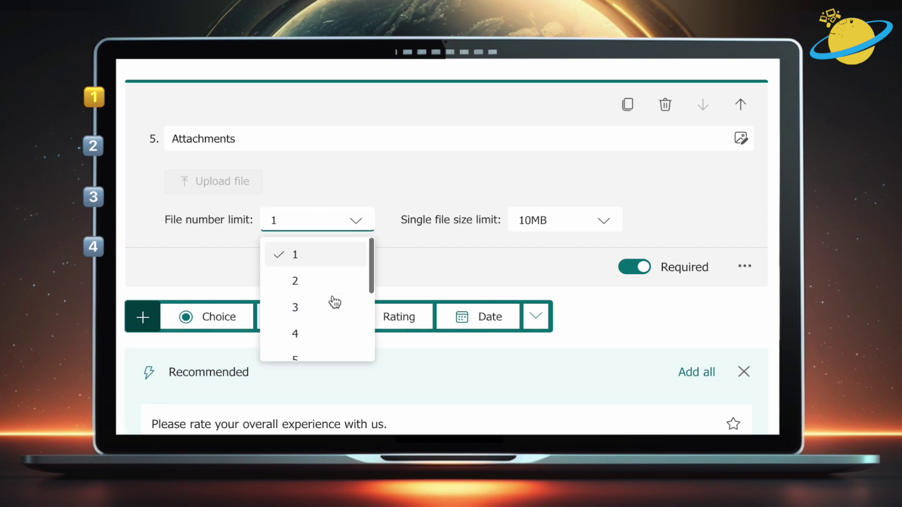
click(332, 306)
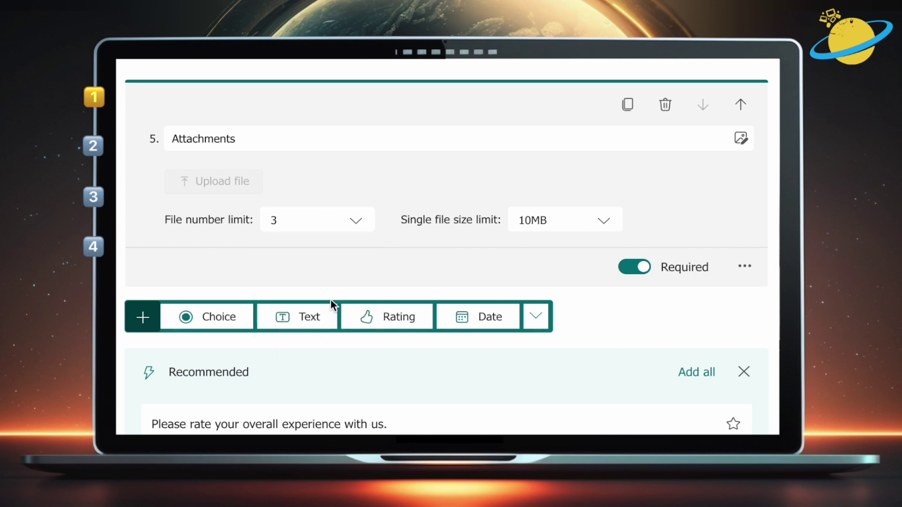
Make the Attachments question optional and copy the form's response link
click(641, 271)
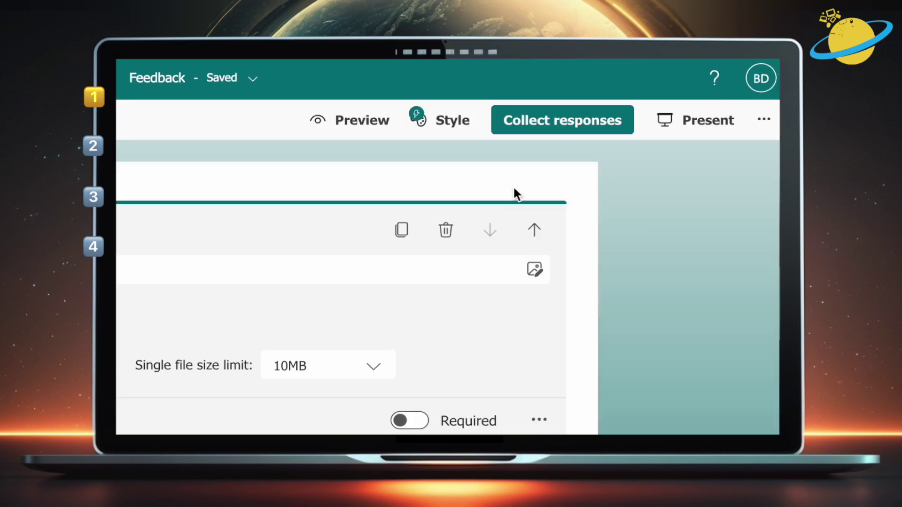
click(547, 134)
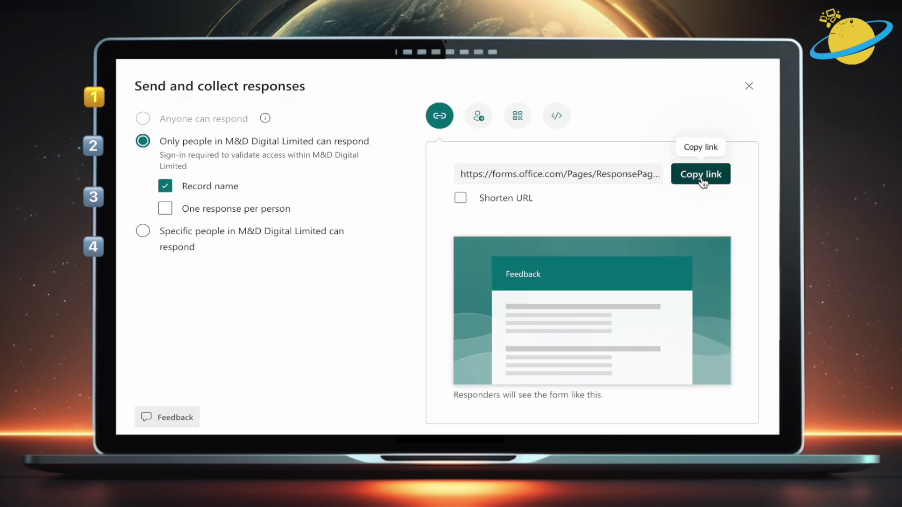
click(701, 174)
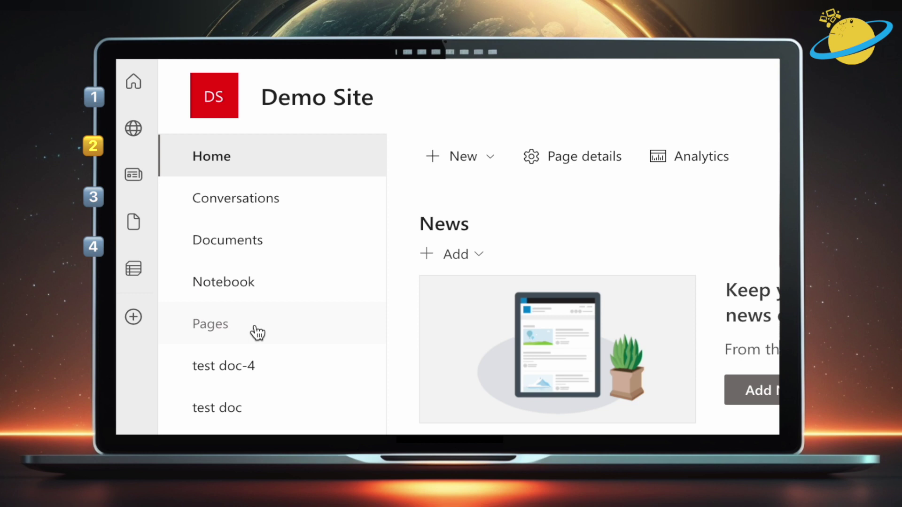
Create a new site page from the Pages library and title it 'Feedback'
click(258, 333)
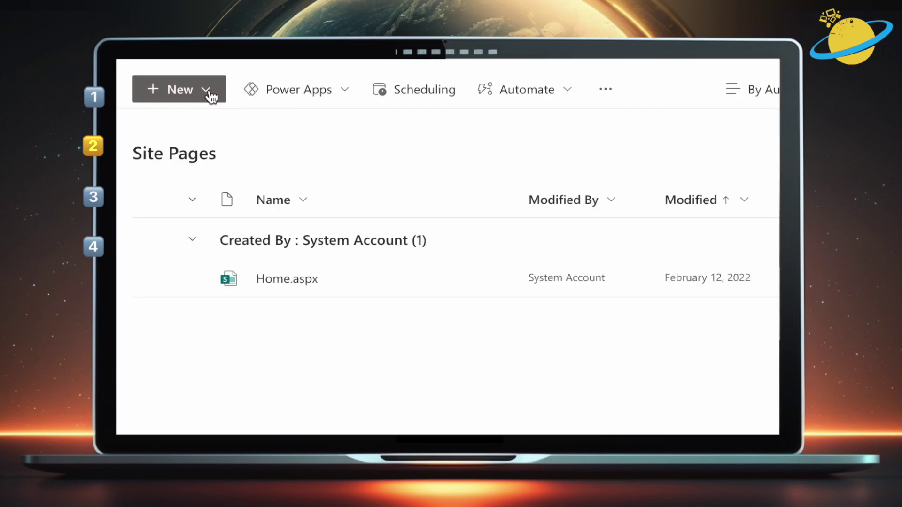
click(209, 93)
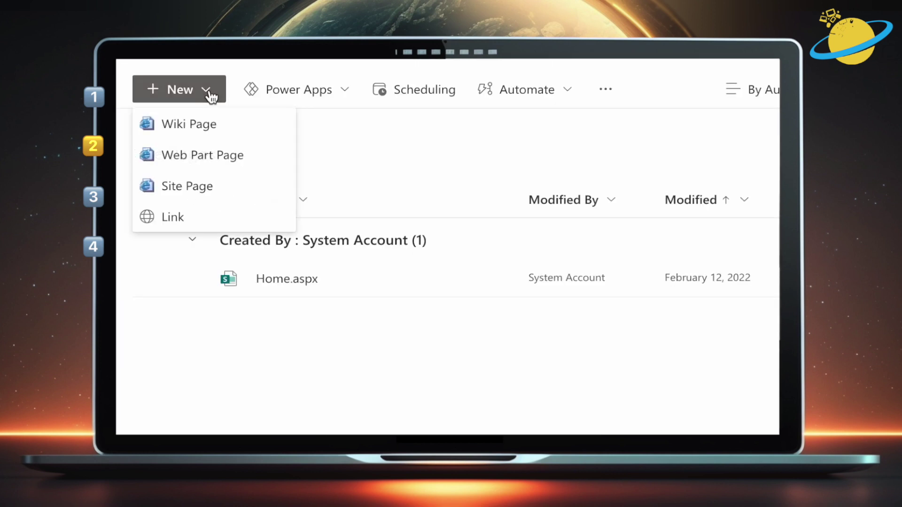
click(206, 188)
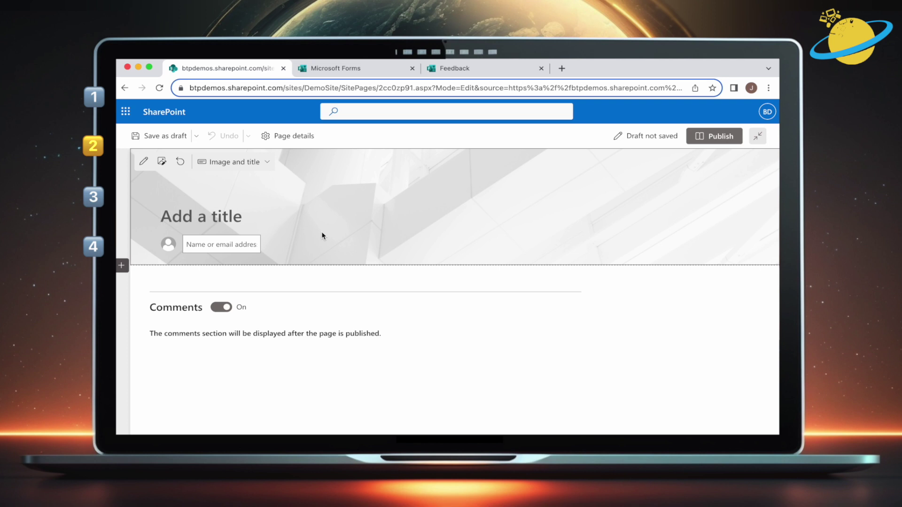
text(Feedback)
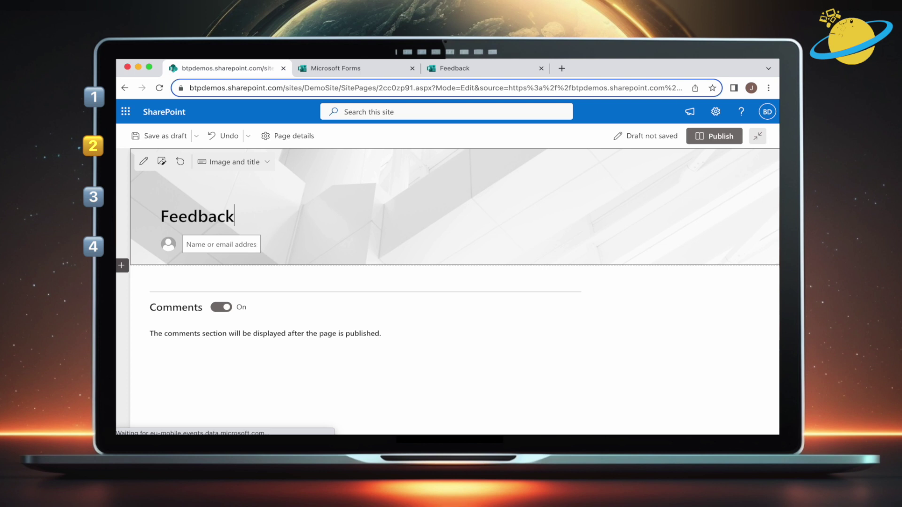
mouse_move(313, 282)
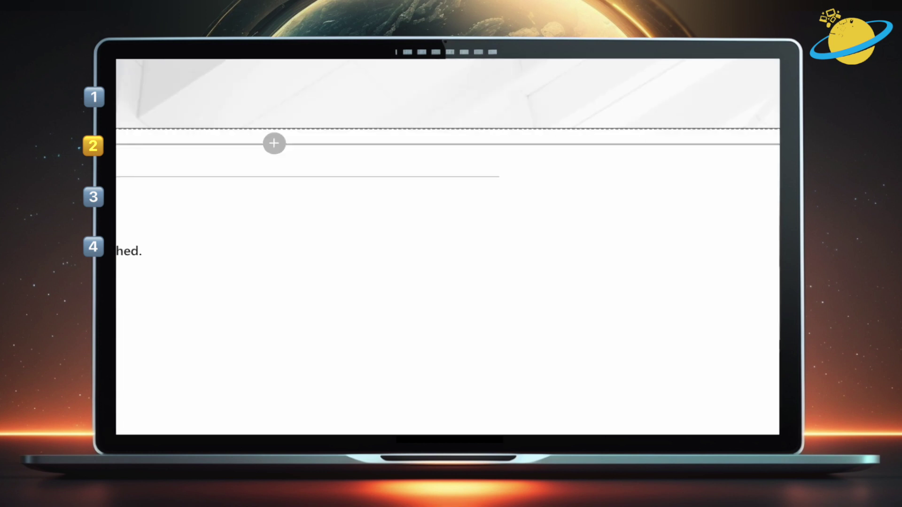
Add a Microsoft Forms web part showing the existing Feedback form from the pasted link
click(273, 147)
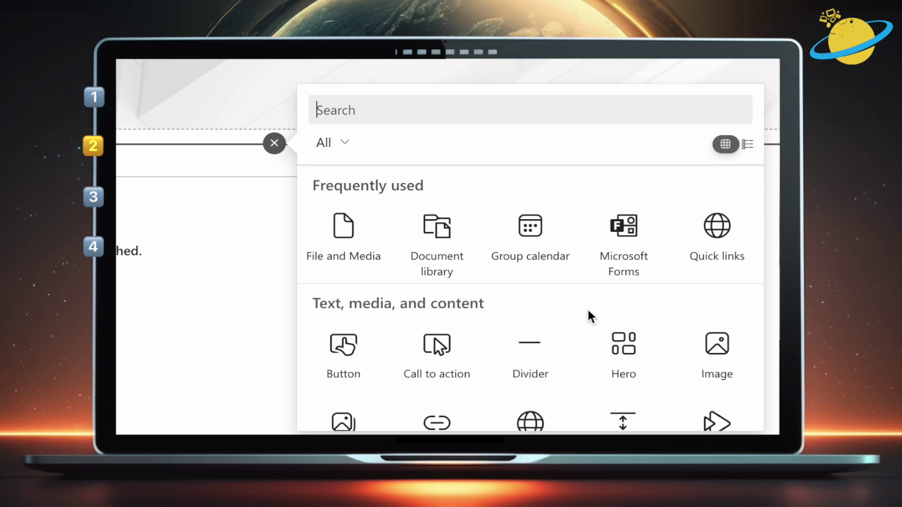
scroll(588, 312, down, 7)
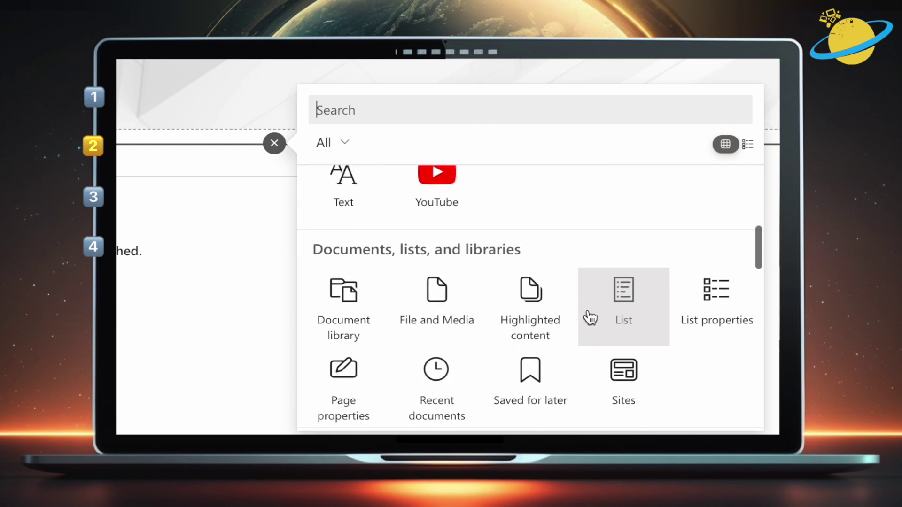
scroll(590, 318, up, 7)
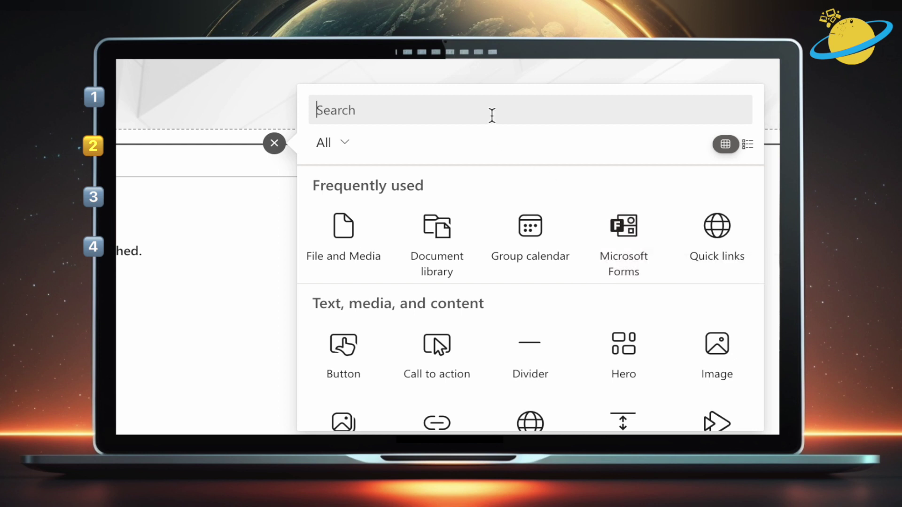
text(forms)
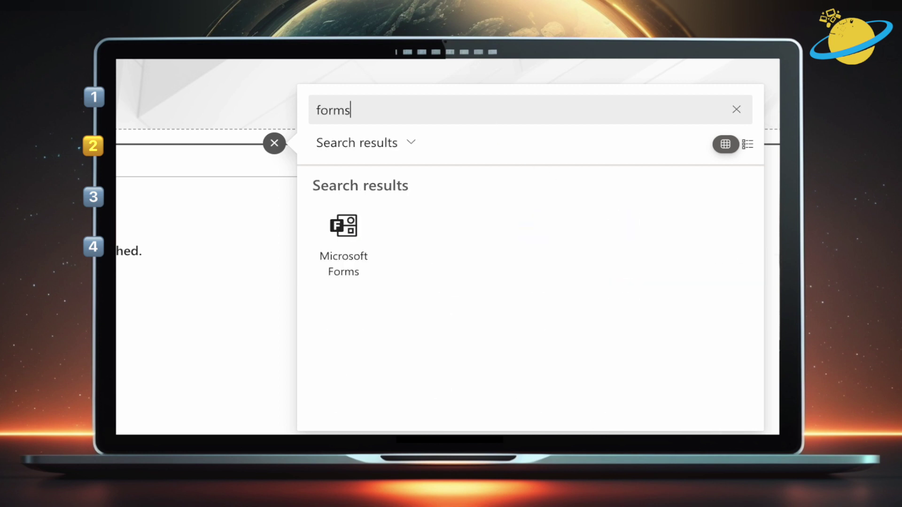
click(354, 246)
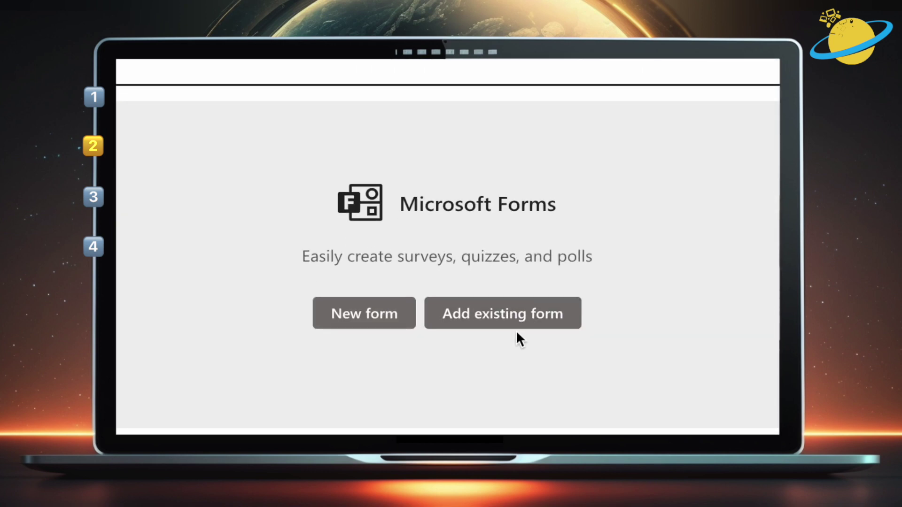
click(519, 313)
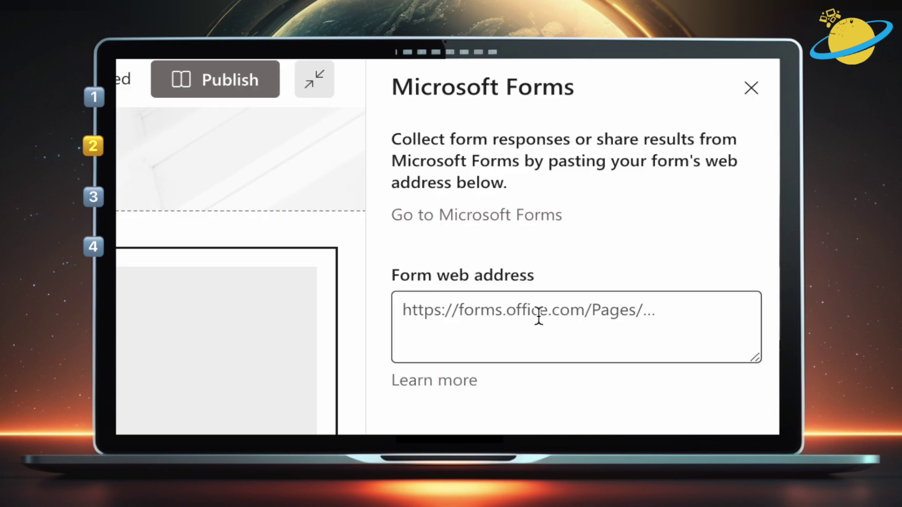
click(539, 317)
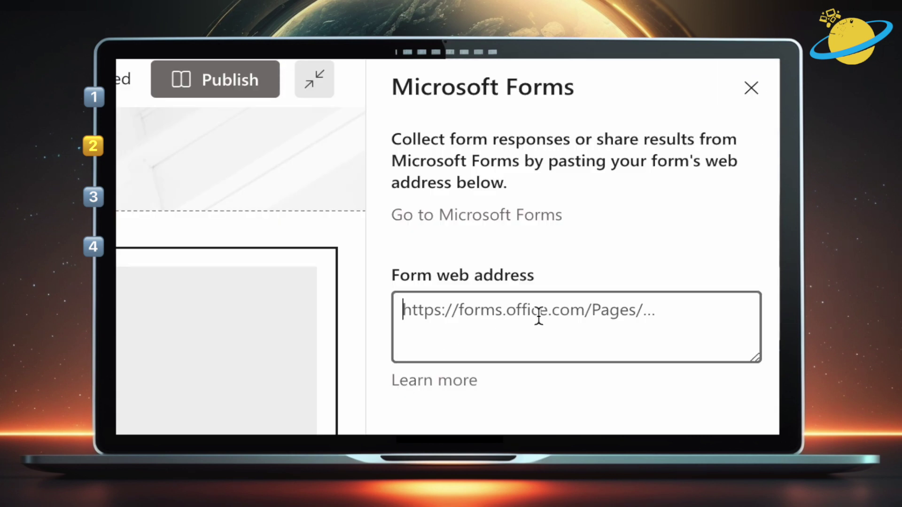
text(https://forms.office.com/Pages/ResponsePage.aspx?id=JlUfhy9U2UC2Ij9z8WezVXKilCivAtpGkn5tdJ7E1XRUMzZYMEFJRDJTNFA5TlRERzNSRTFCSlE3Ri4u)
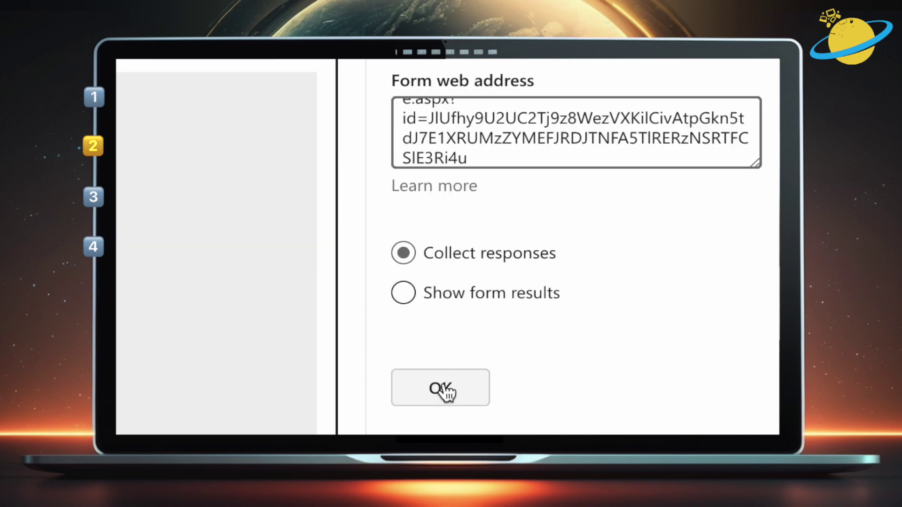
click(444, 392)
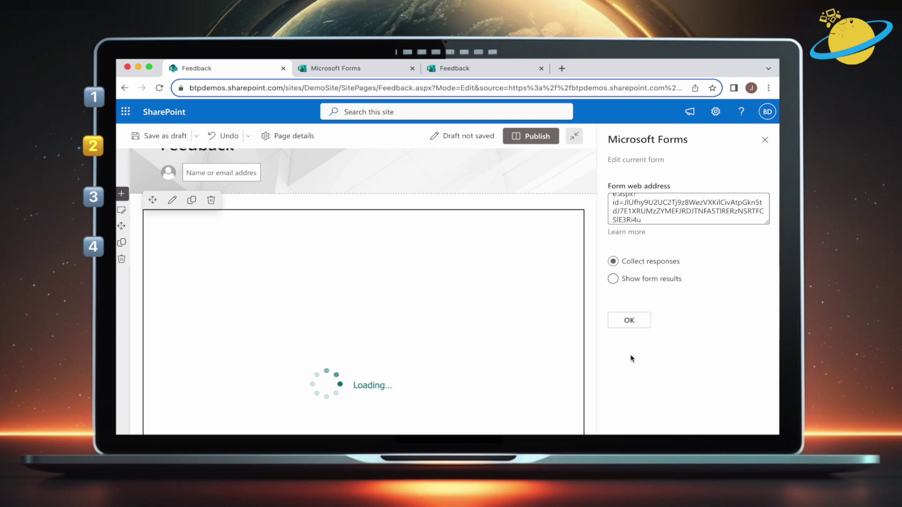
Publish the Feedback page
scroll(590, 358, down, 6)
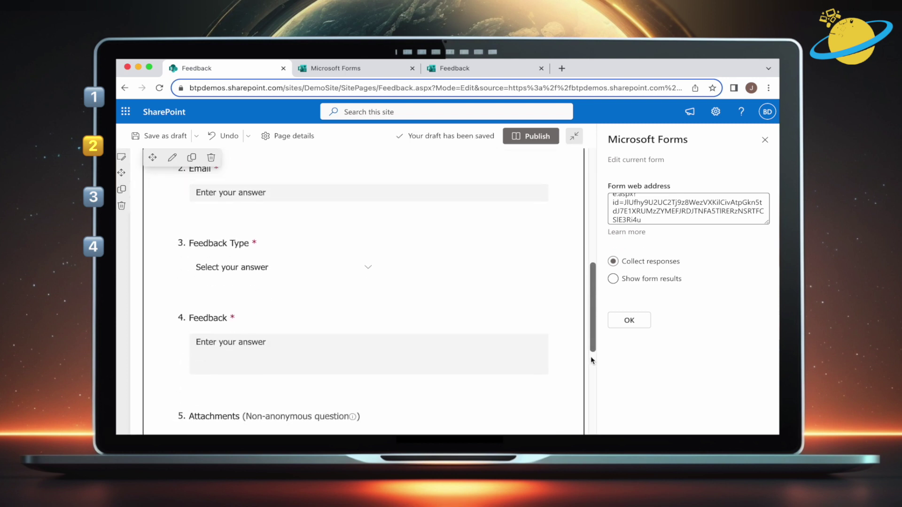
scroll(591, 358, down, 3)
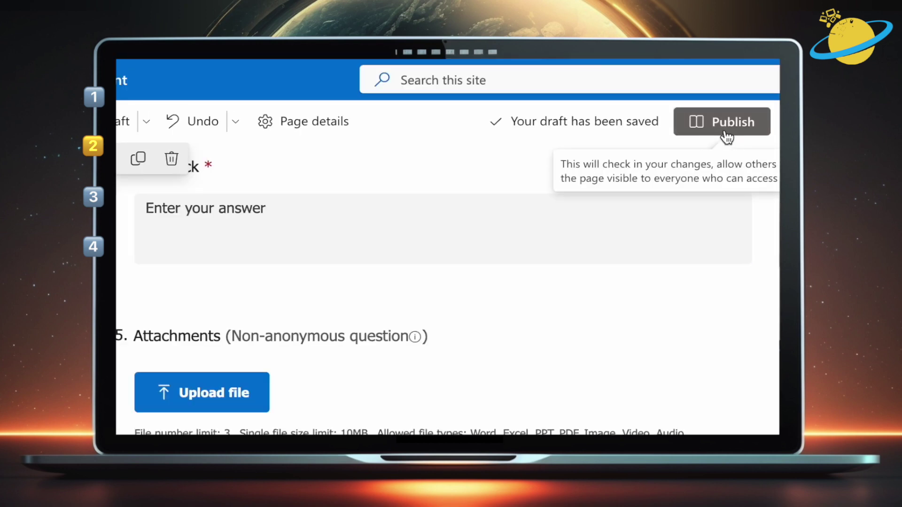
click(727, 136)
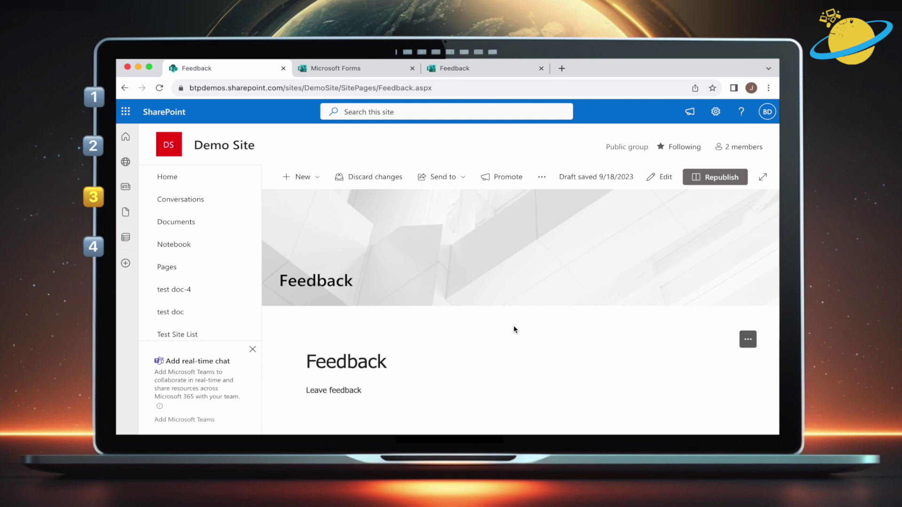
Enter the respondent's full name and e-mail address in the embedded form
scroll(515, 330, down, 4)
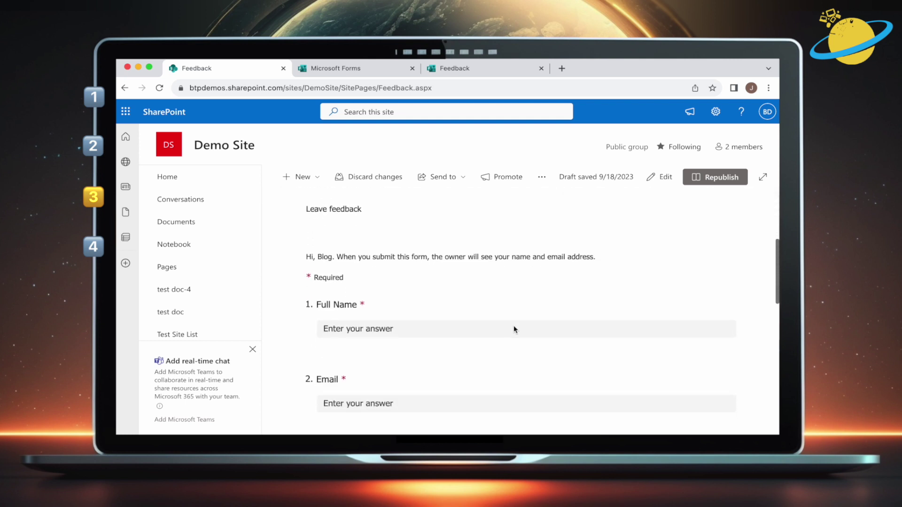
click(488, 300)
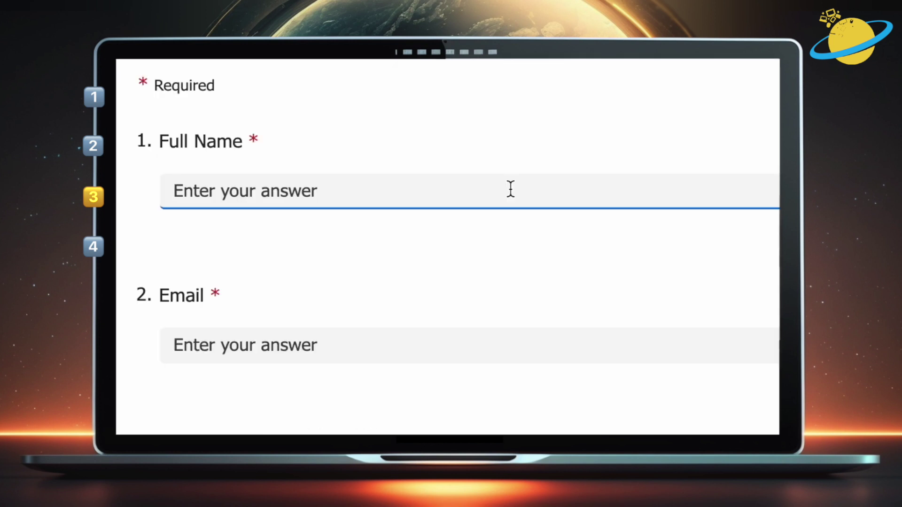
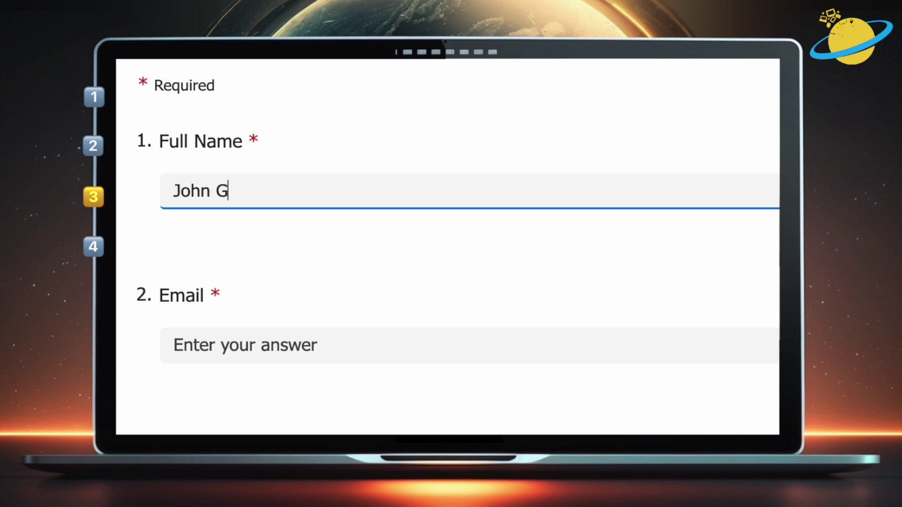
scroll(479, 203, down, 2)
click(479, 243)
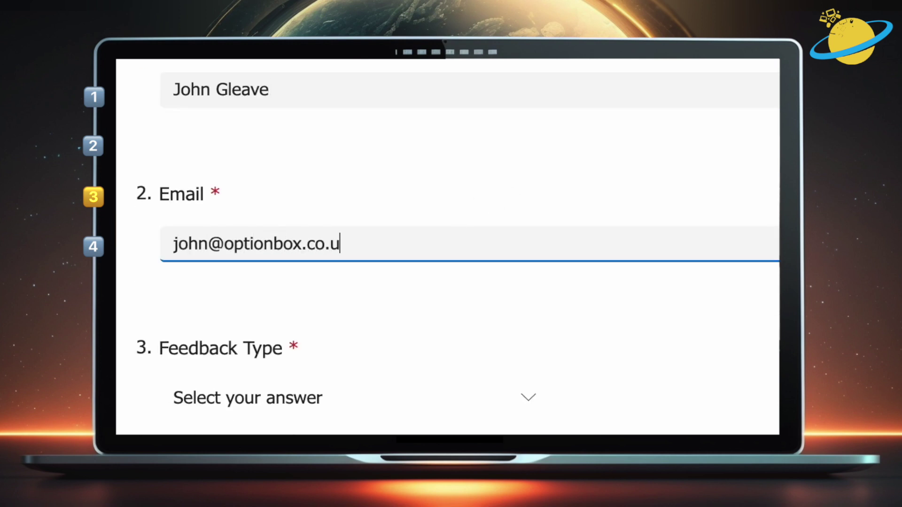
scroll(392, 255, down, 4)
Choose General Feedback, write 'I can't see the delete button', and submit the response
click(392, 204)
click(423, 270)
scroll(423, 270, down, 3)
click(176, 195)
text(I can't see the delete button)
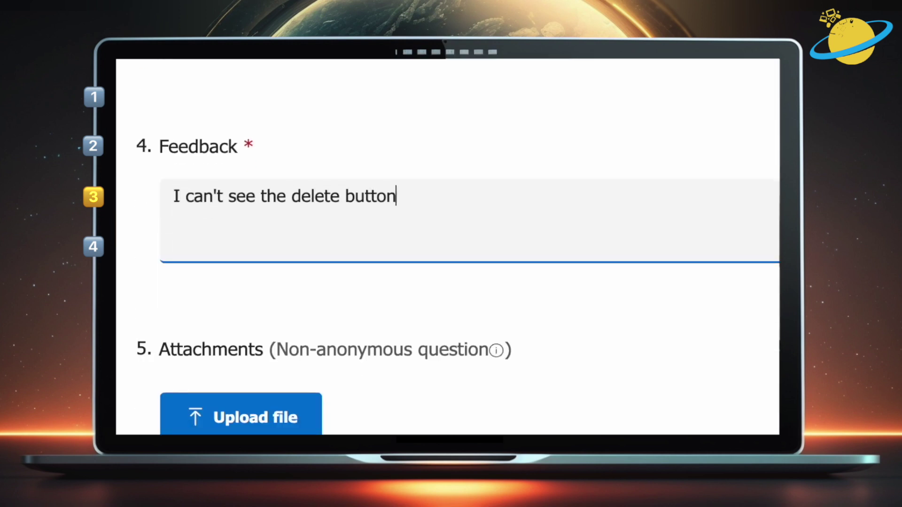
scroll(346, 272, down, 4)
click(218, 334)
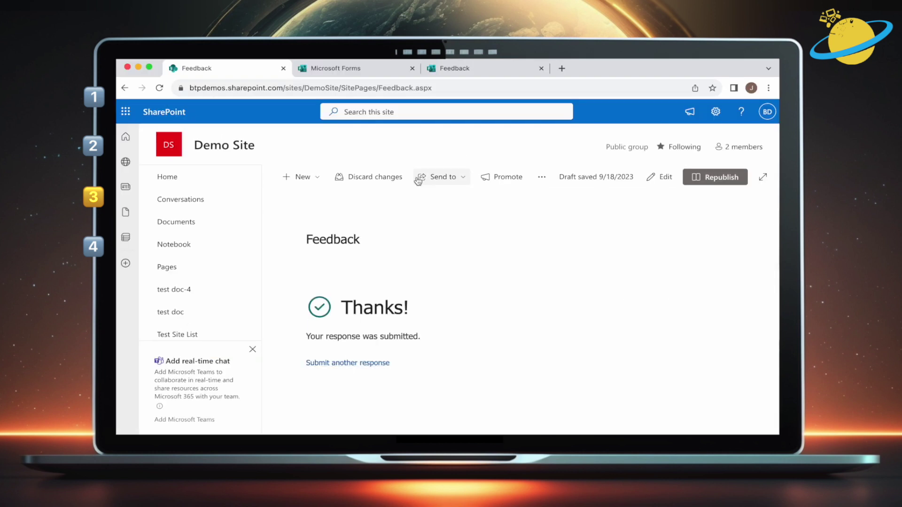
Open the Feedback form's responses summary in Microsoft Forms
click(470, 69)
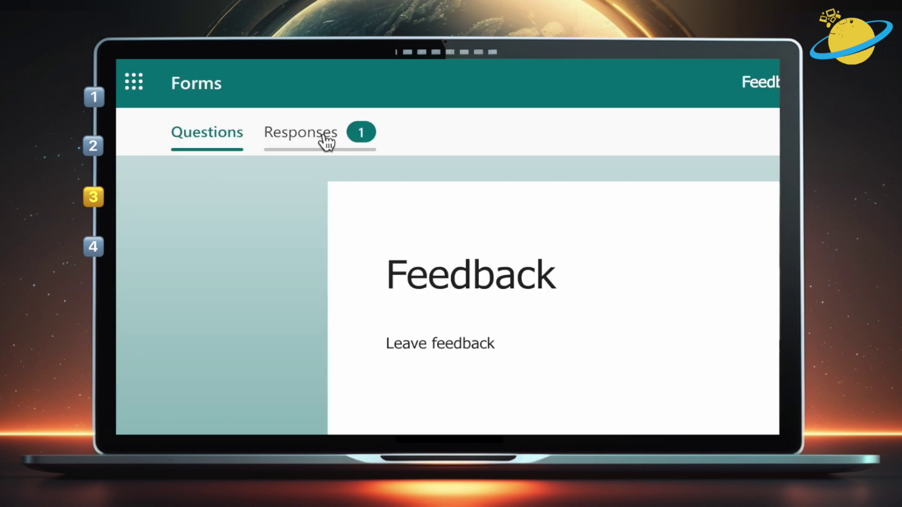
click(324, 138)
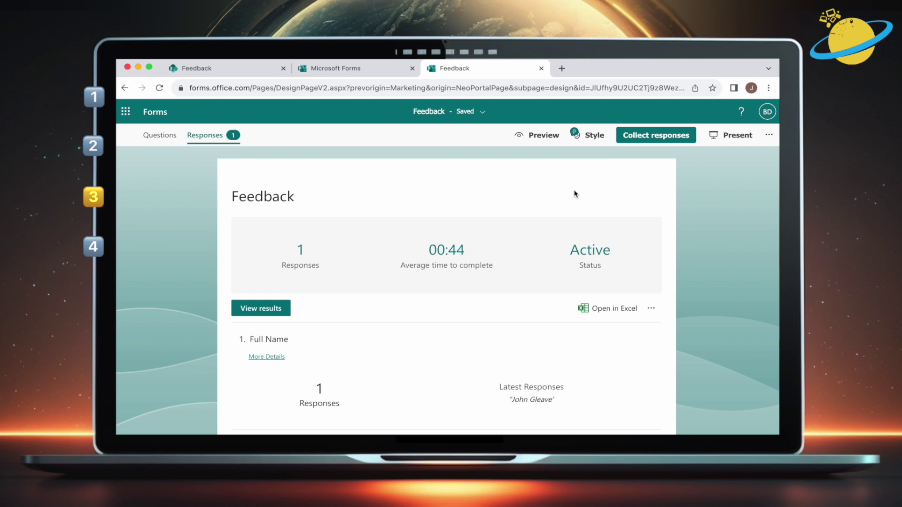
scroll(575, 194, down, 5)
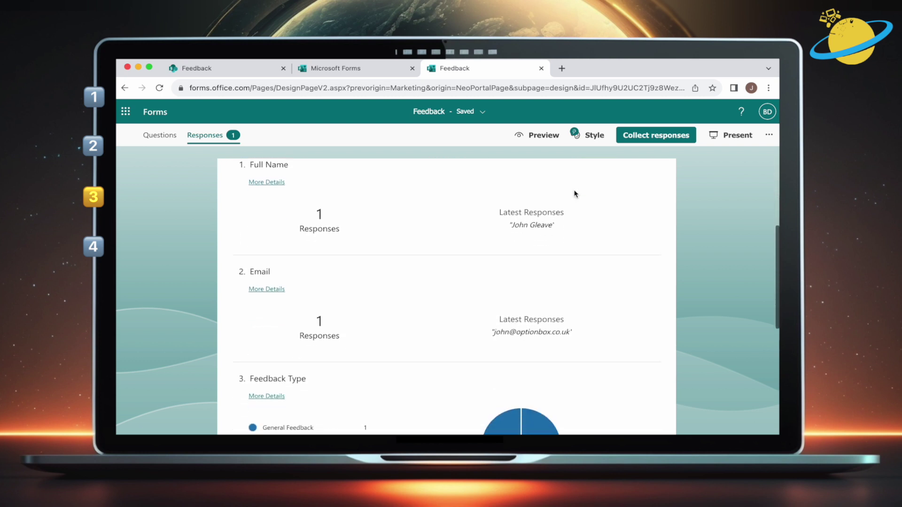
scroll(575, 193, down, 2)
scroll(575, 193, up, 4)
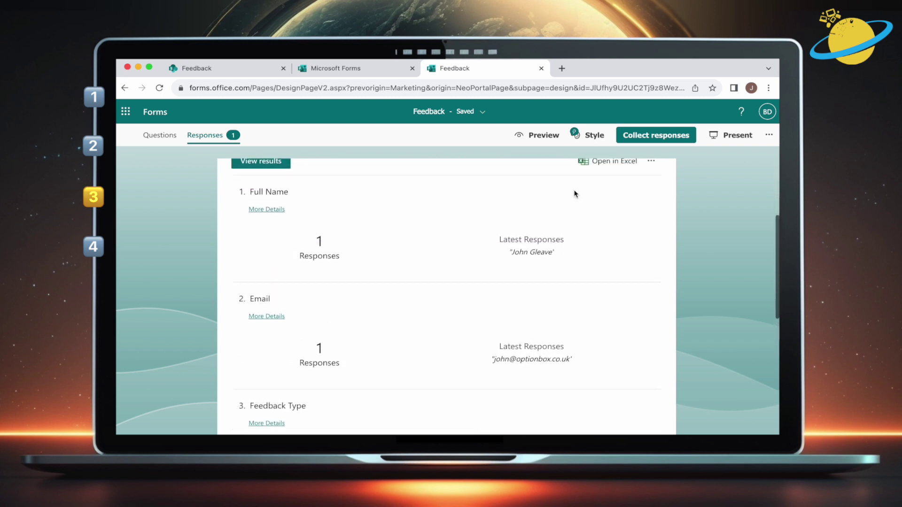
scroll(575, 193, up, 3)
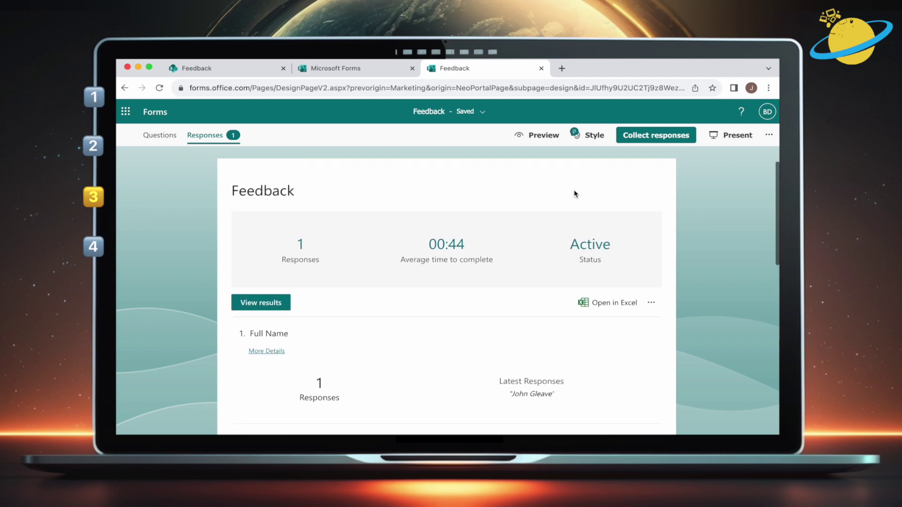
Review respondent 3's individual answers, then return to the responses summary
click(260, 302)
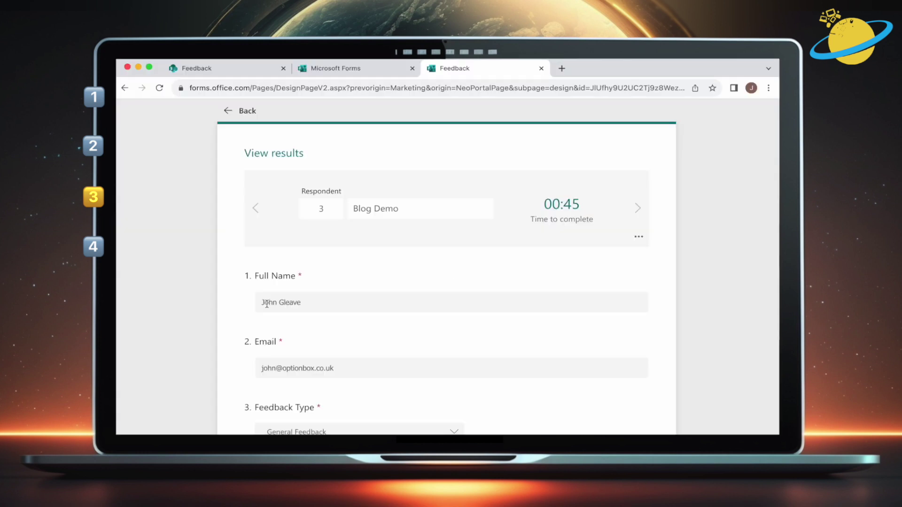
scroll(358, 284, down, 3)
scroll(358, 283, up, 3)
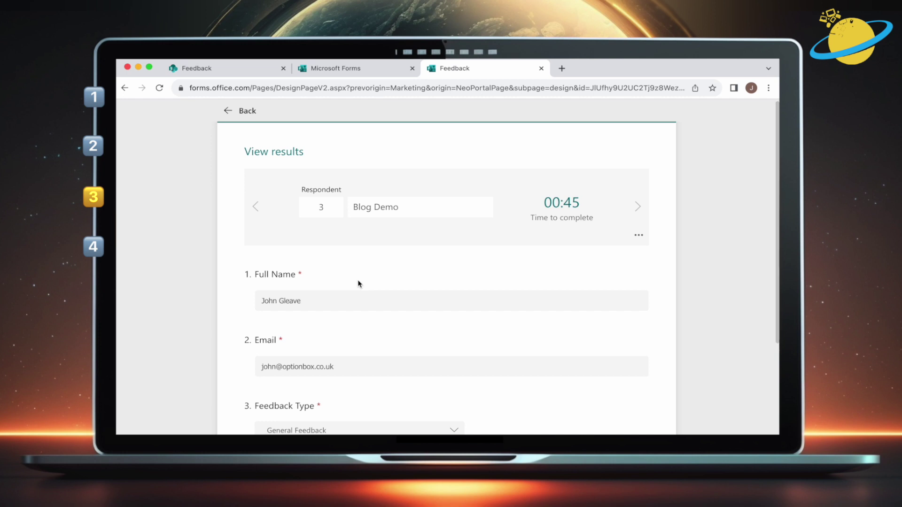
click(638, 235)
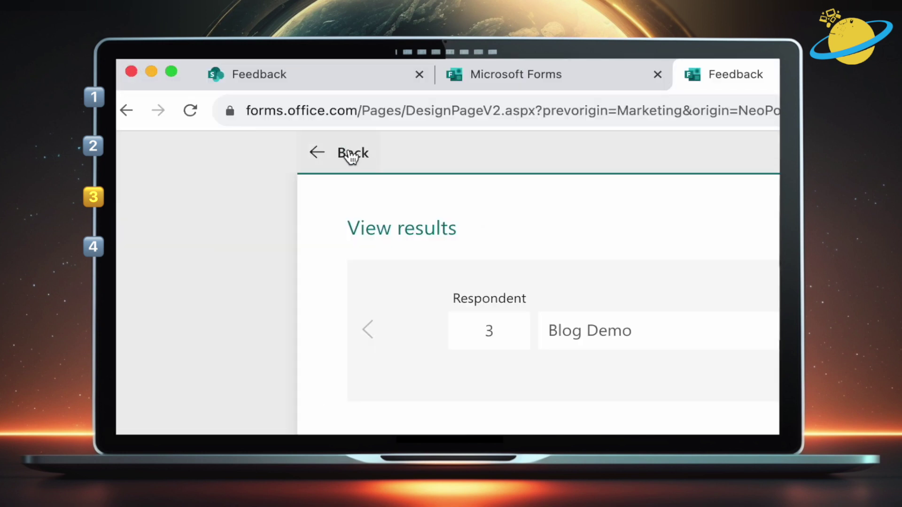
click(350, 154)
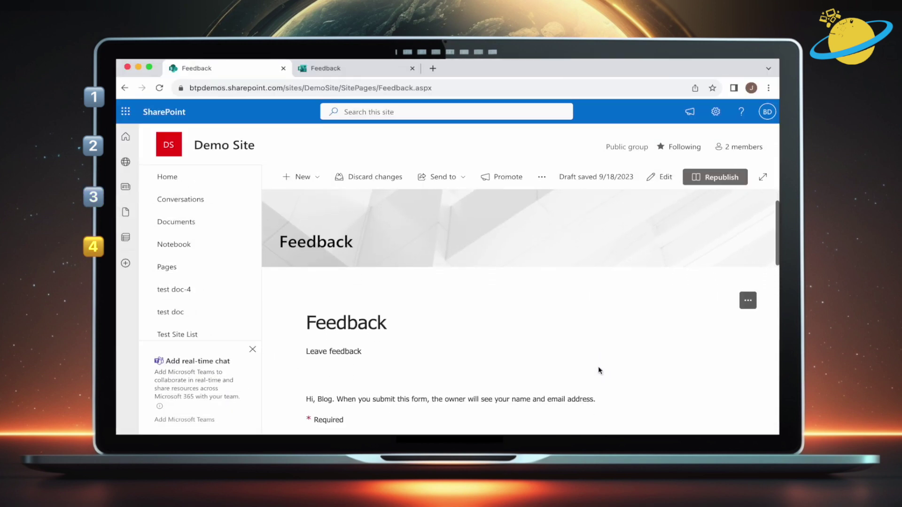
Edit the Feedback page, delete the Forms web part, and add an Embed web part
scroll(599, 367, down, 5)
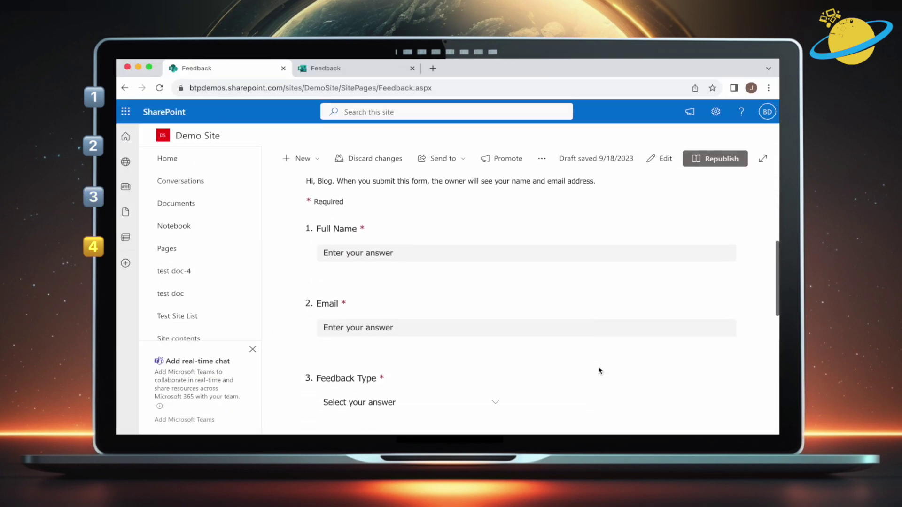
scroll(598, 367, up, 5)
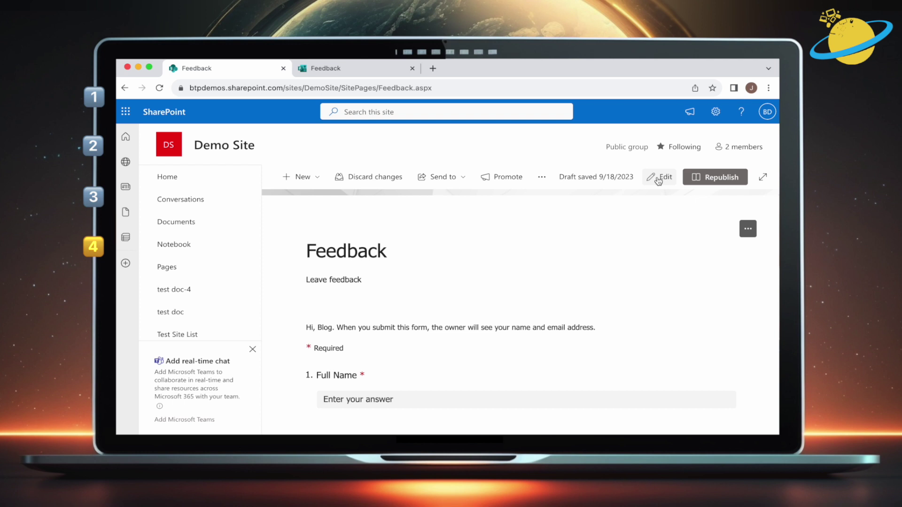
click(658, 180)
scroll(656, 178, down, 2)
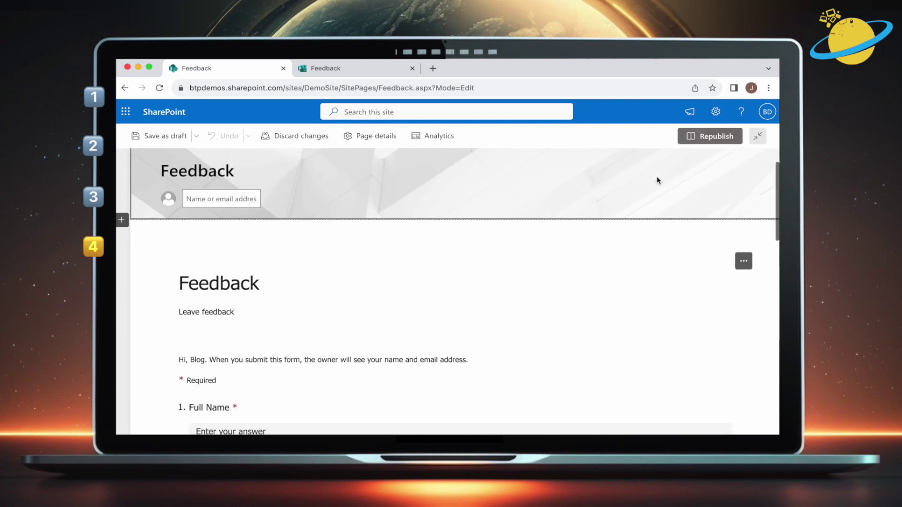
click(600, 244)
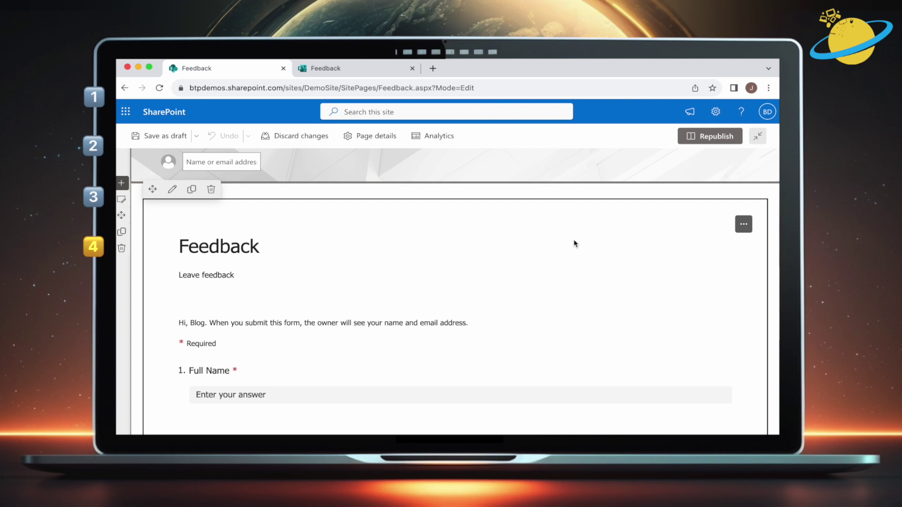
click(211, 190)
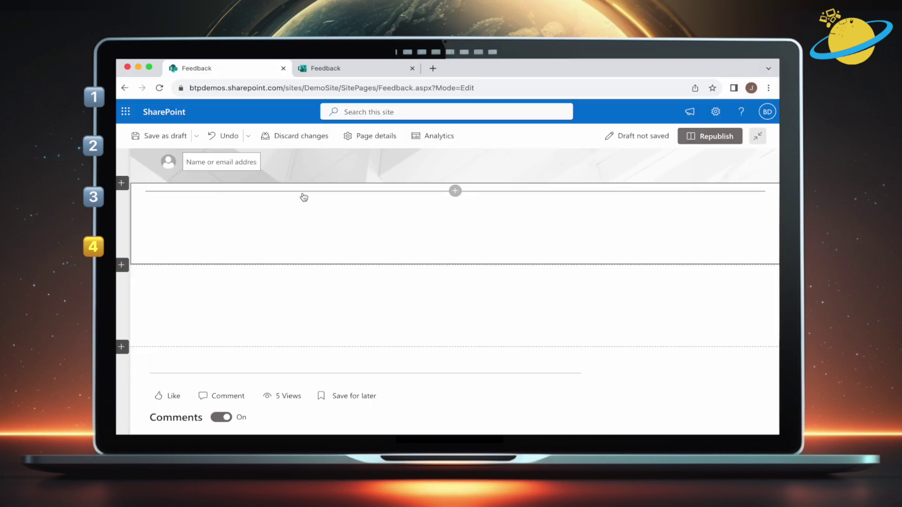
click(454, 191)
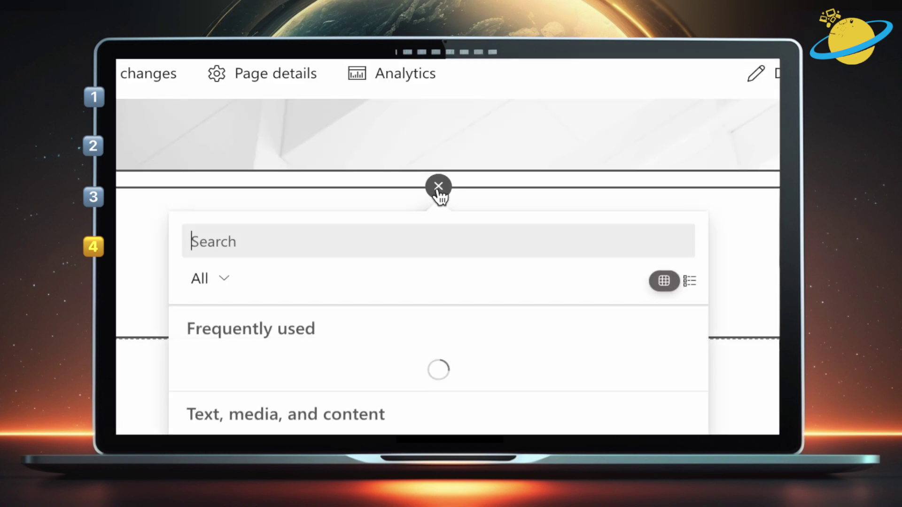
scroll(447, 203, down, 2)
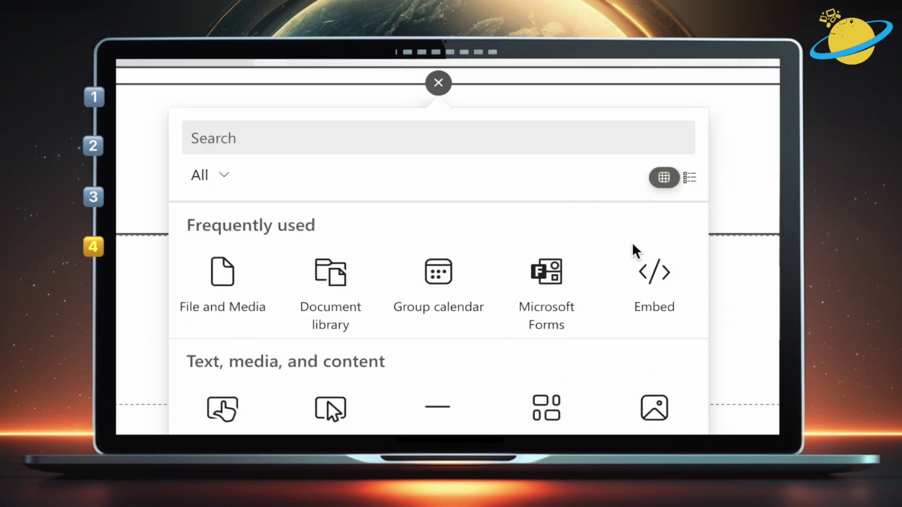
click(657, 281)
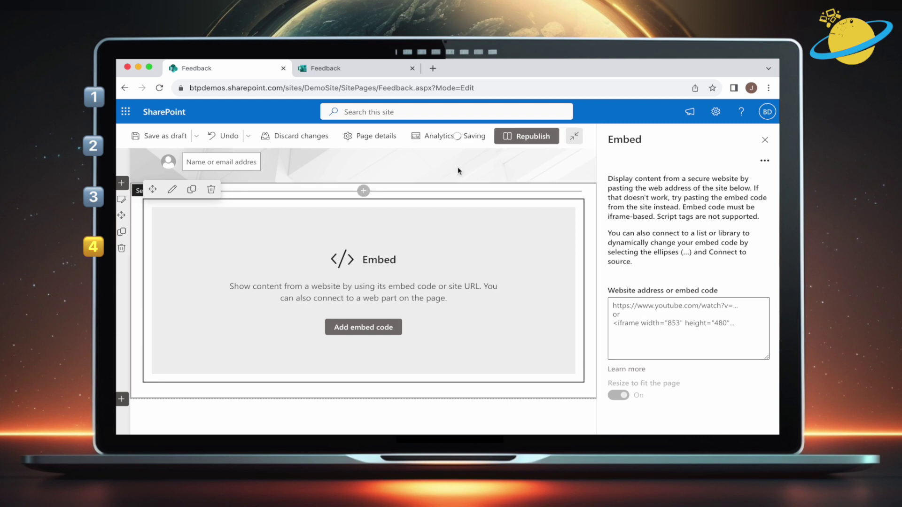
Copy the Feedback form's response link again from Microsoft Forms
click(363, 70)
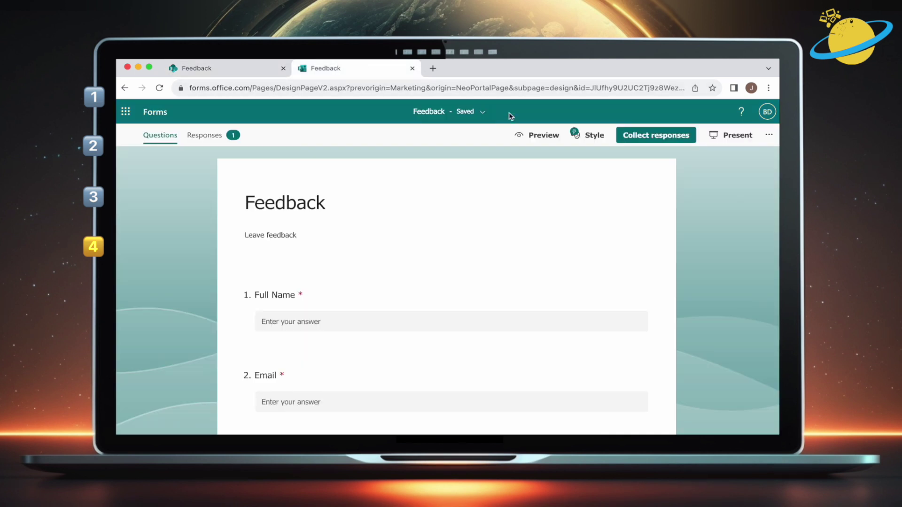
click(525, 76)
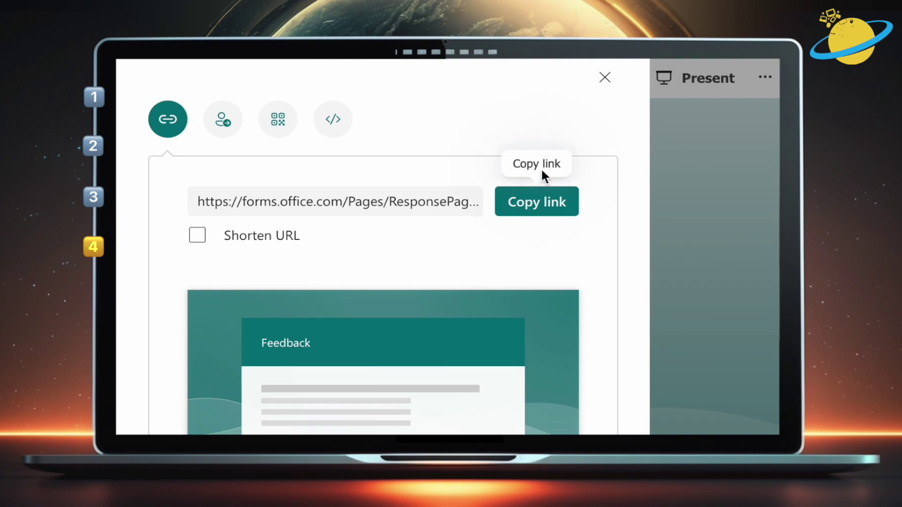
click(542, 205)
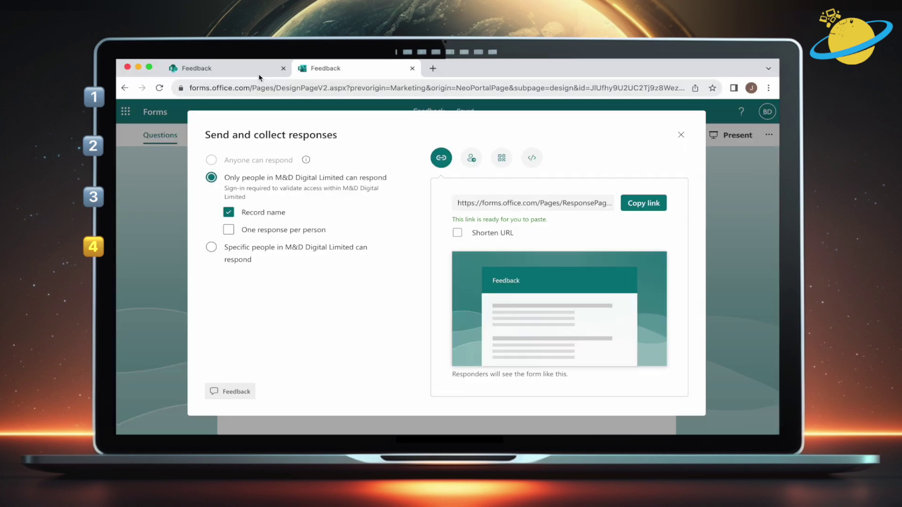
Back on the Feedback page, enter an iframe embedding the pasted form link at width 800, height 400
click(259, 74)
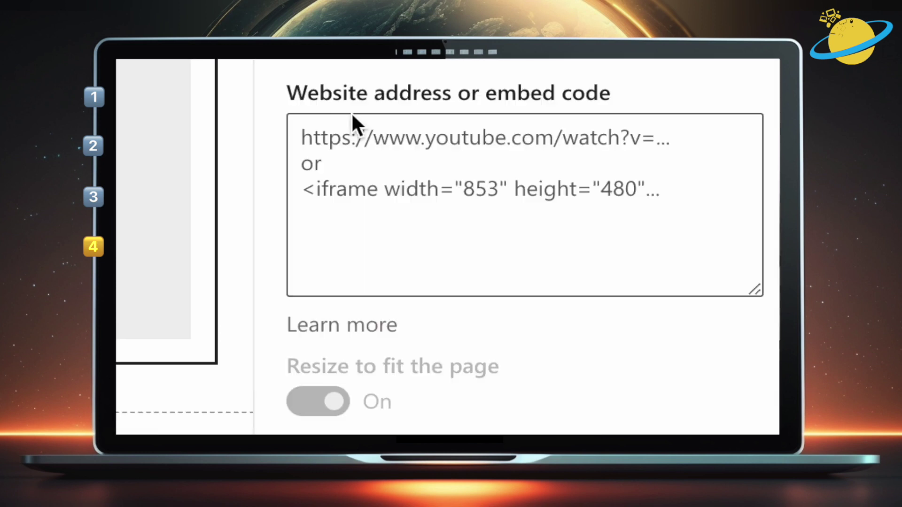
click(638, 309)
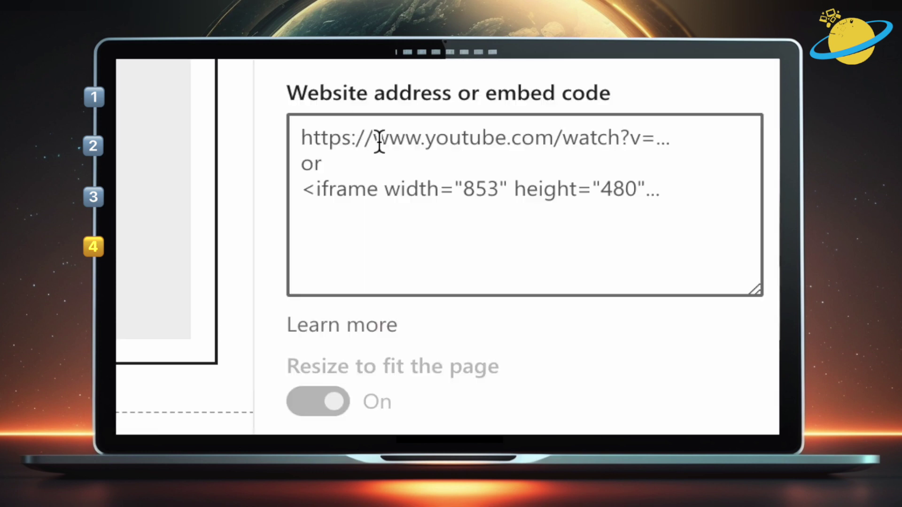
text(<iframe src=)
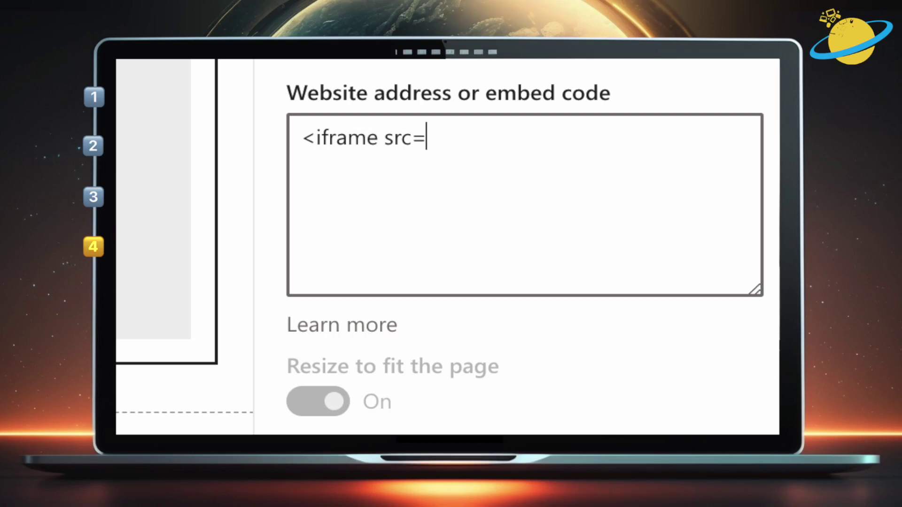
text(')
key(ctrl+v)
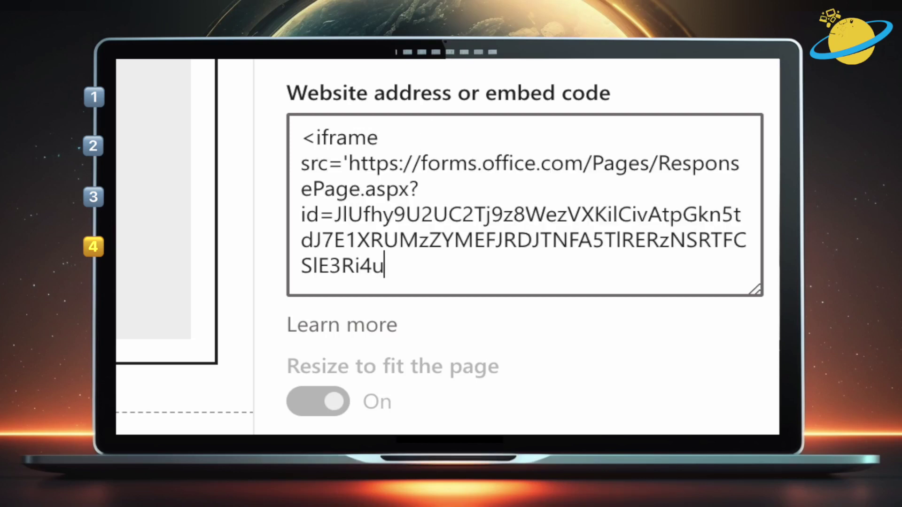
text(' width=)
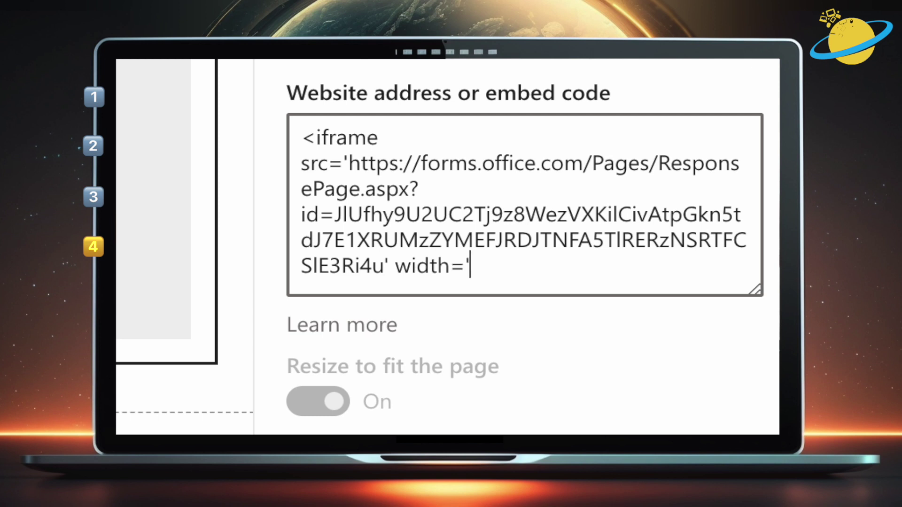
text('800' he)
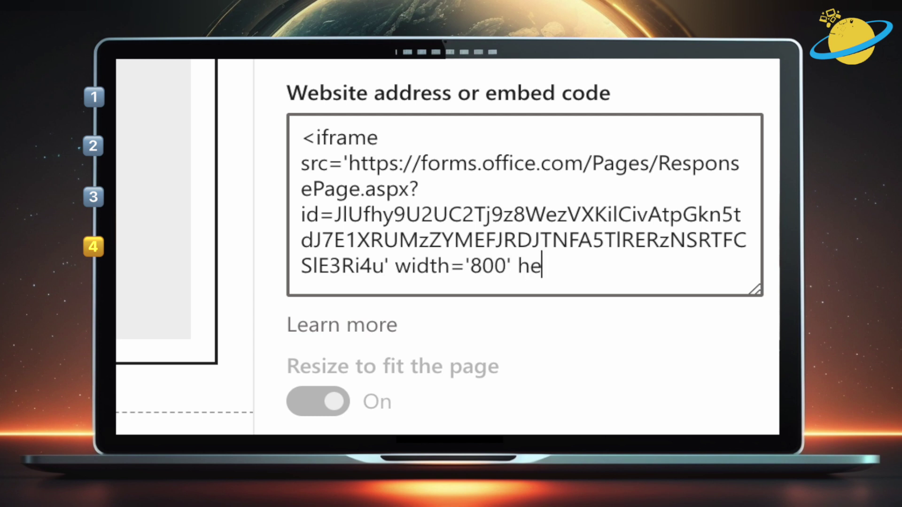
text(ight='400'></)
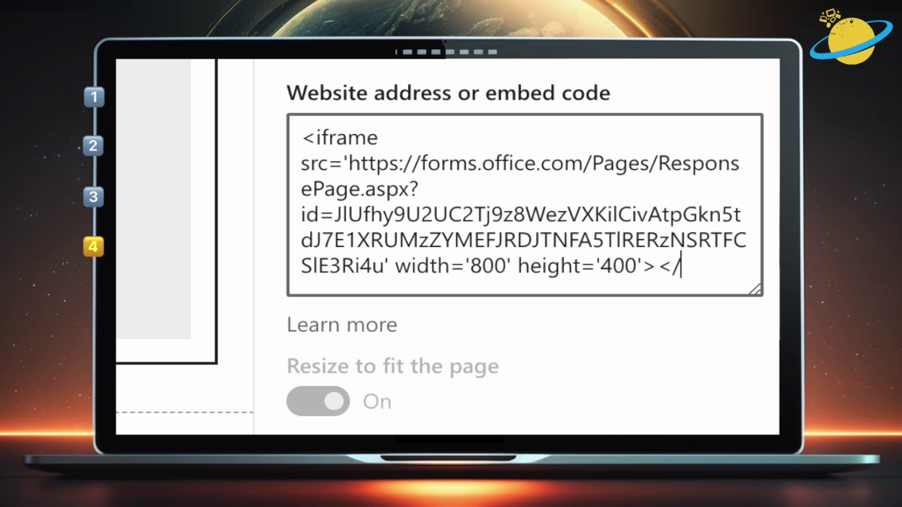
text(iframe>)
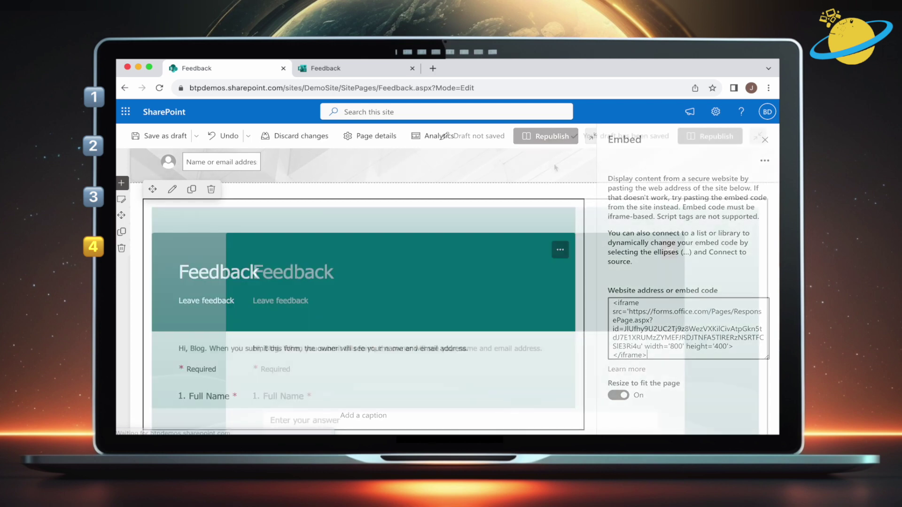
scroll(532, 166, down, 2)
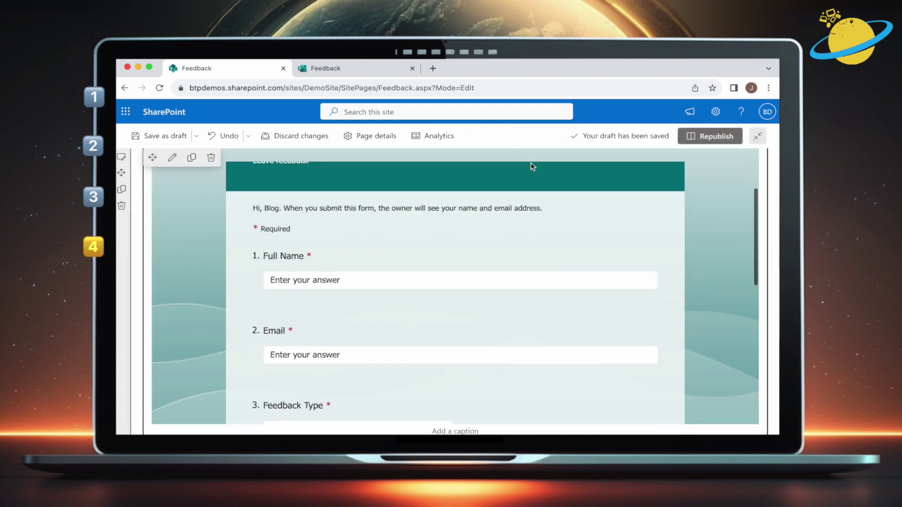
Republish the Feedback page and scroll down to check the embedded form's questions
scroll(533, 166, up, 2)
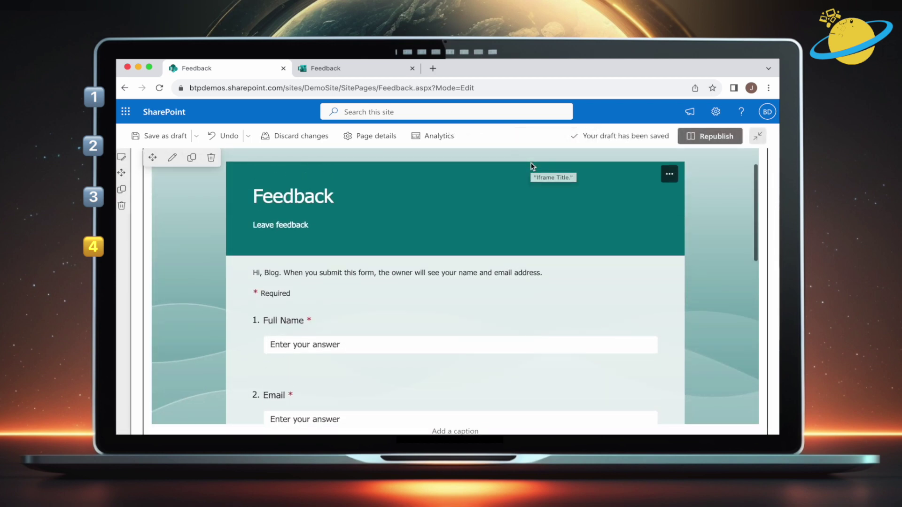
click(708, 138)
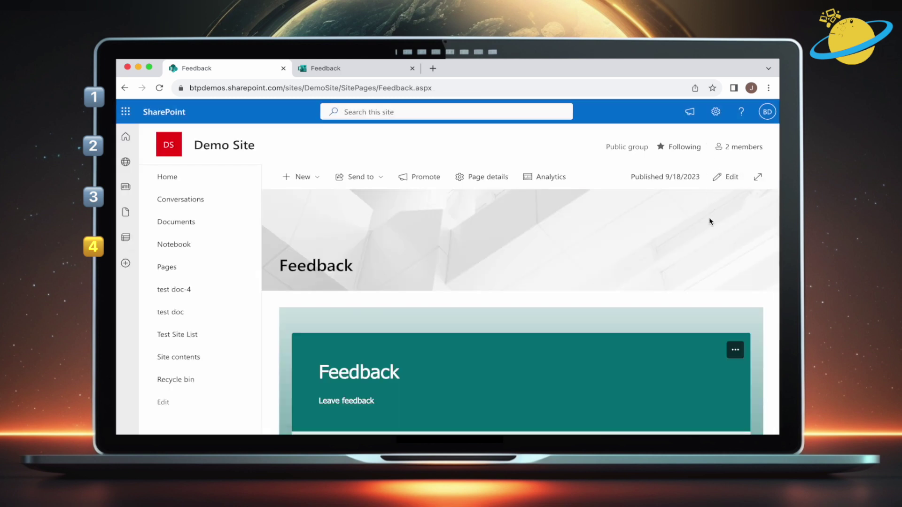
scroll(707, 230, down, 3)
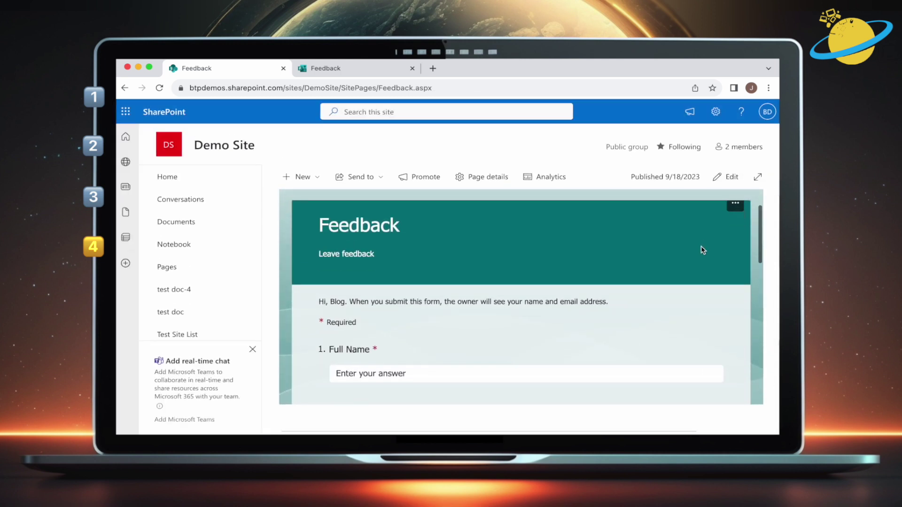
scroll(703, 250, down, 5)
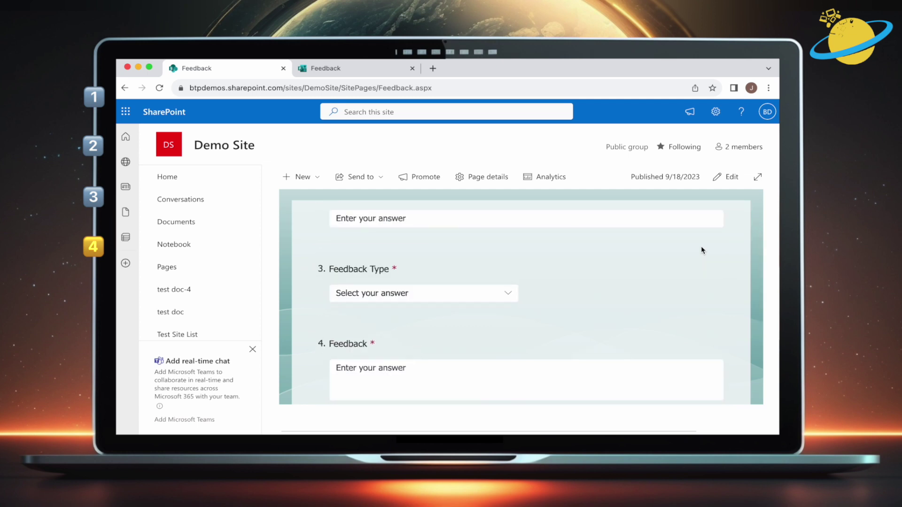